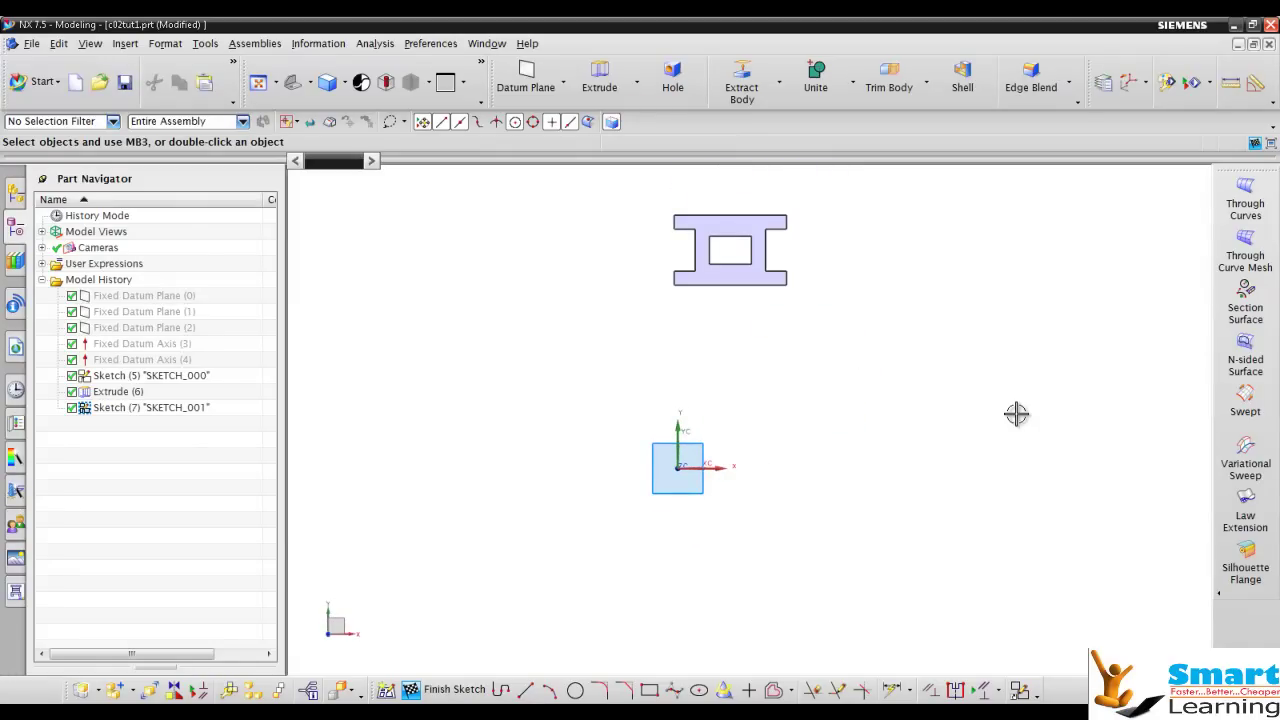
Step: Sketch a two-point rectangle about 88 mm wide and 54 mm high, just above and to the right of the sketch origin
key(r)
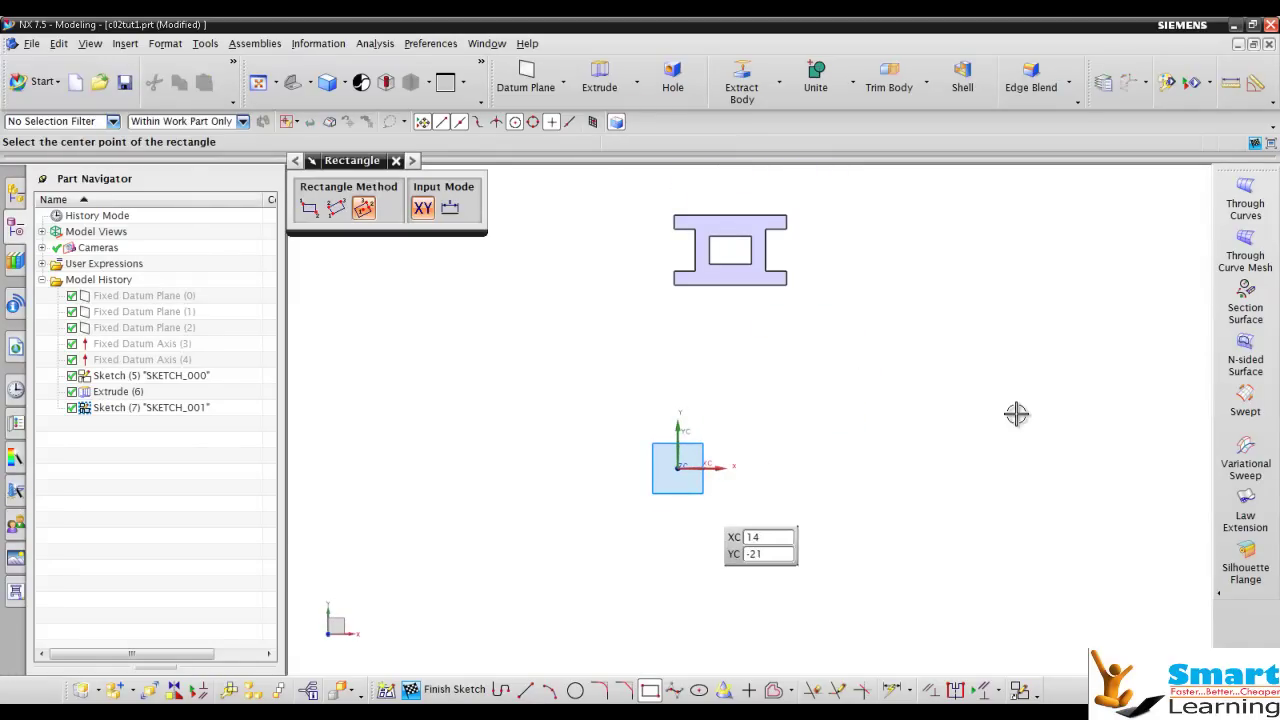
key(Return)
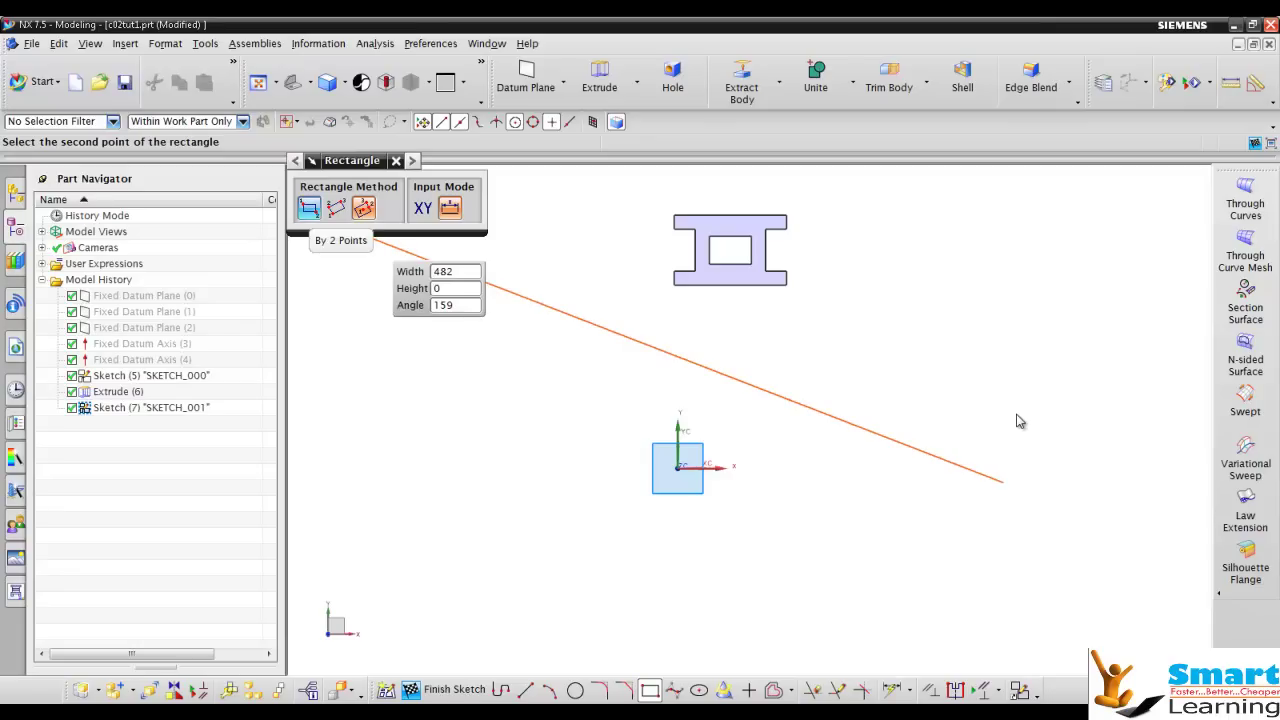
click(309, 208)
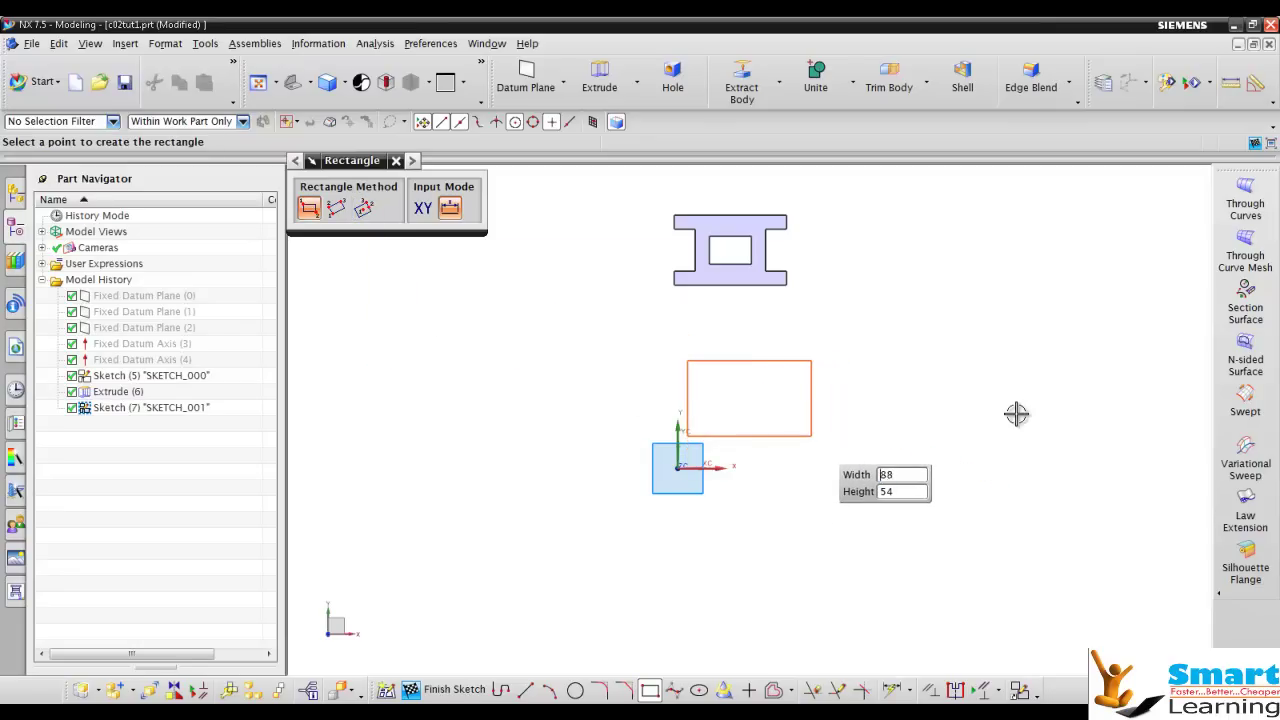
key(Return)
key(Escape)
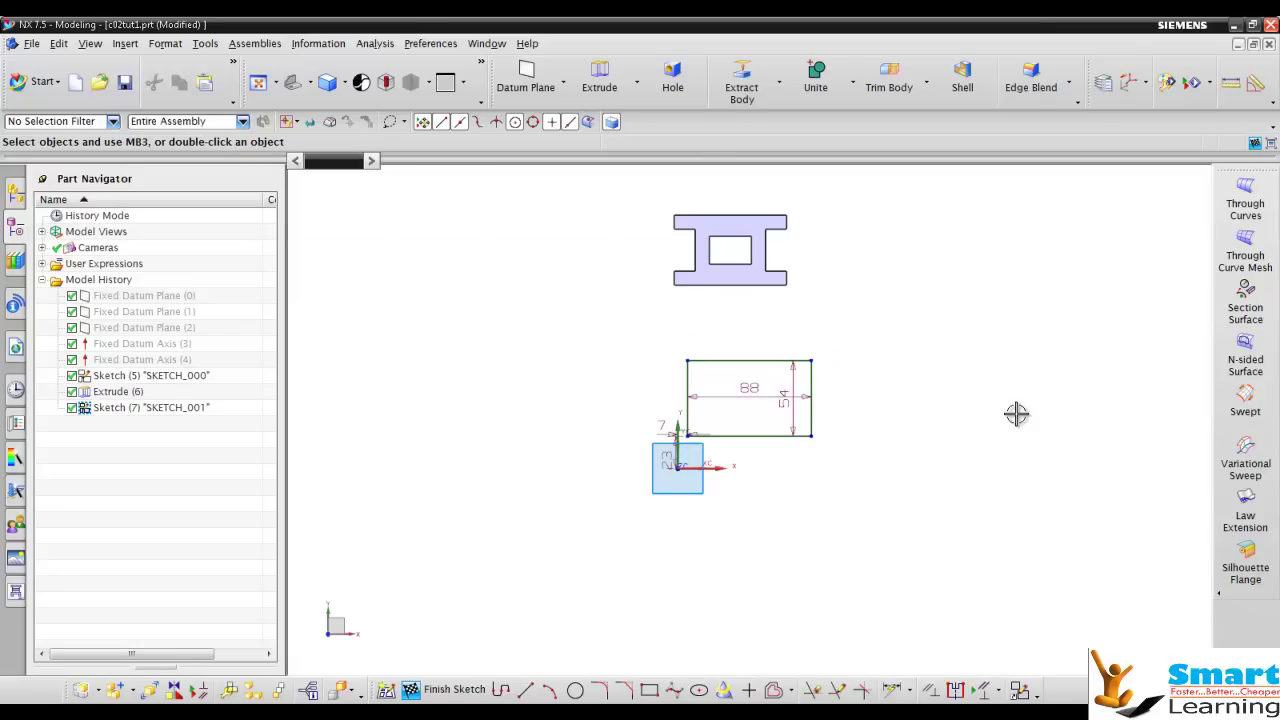
Step: Consult the Project 1 drawing in Adobe Reader and set the rectangle's width to 80 mm and height to 50 mm in NX
scroll(1016, 413, down, 2)
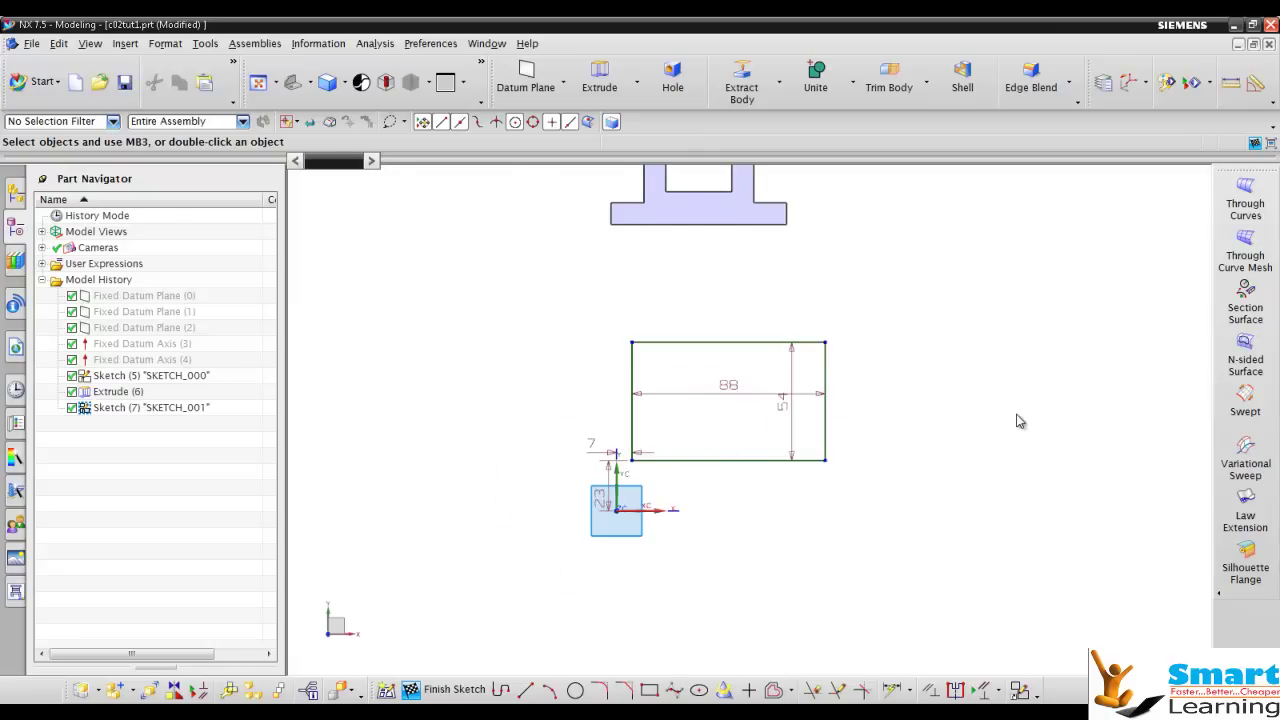
key(alt+Tab)
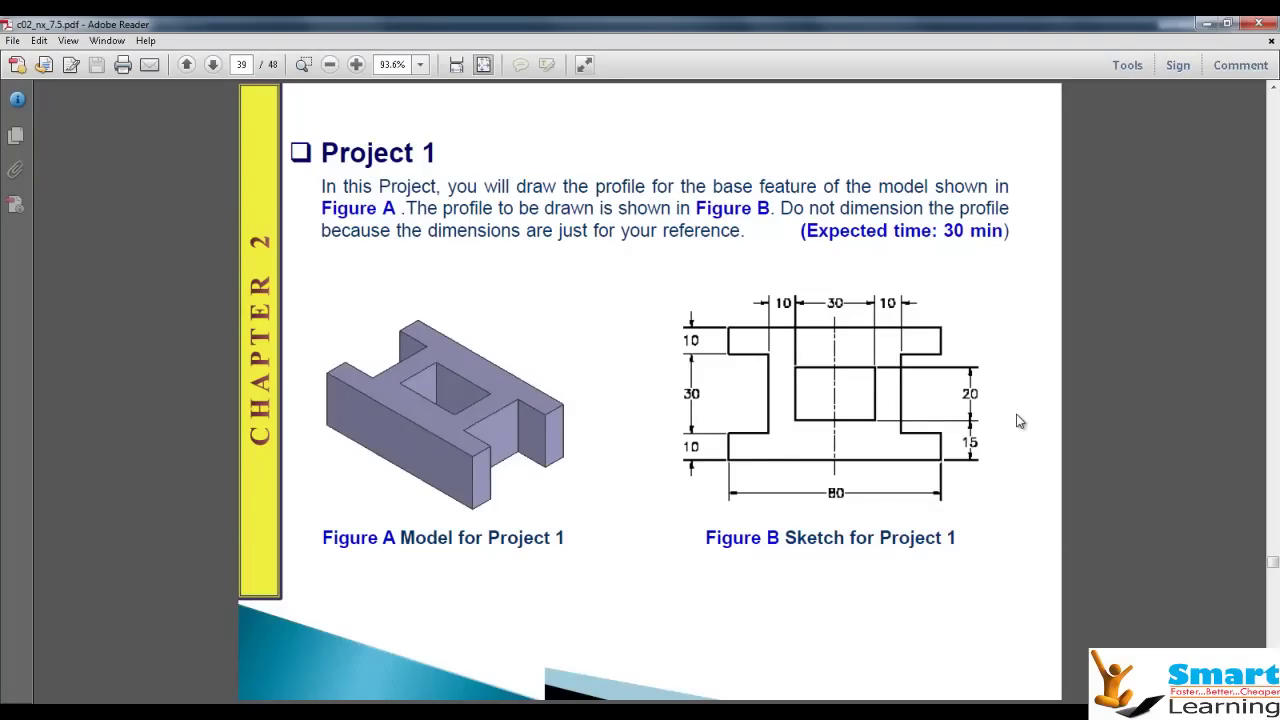
key(alt+Tab)
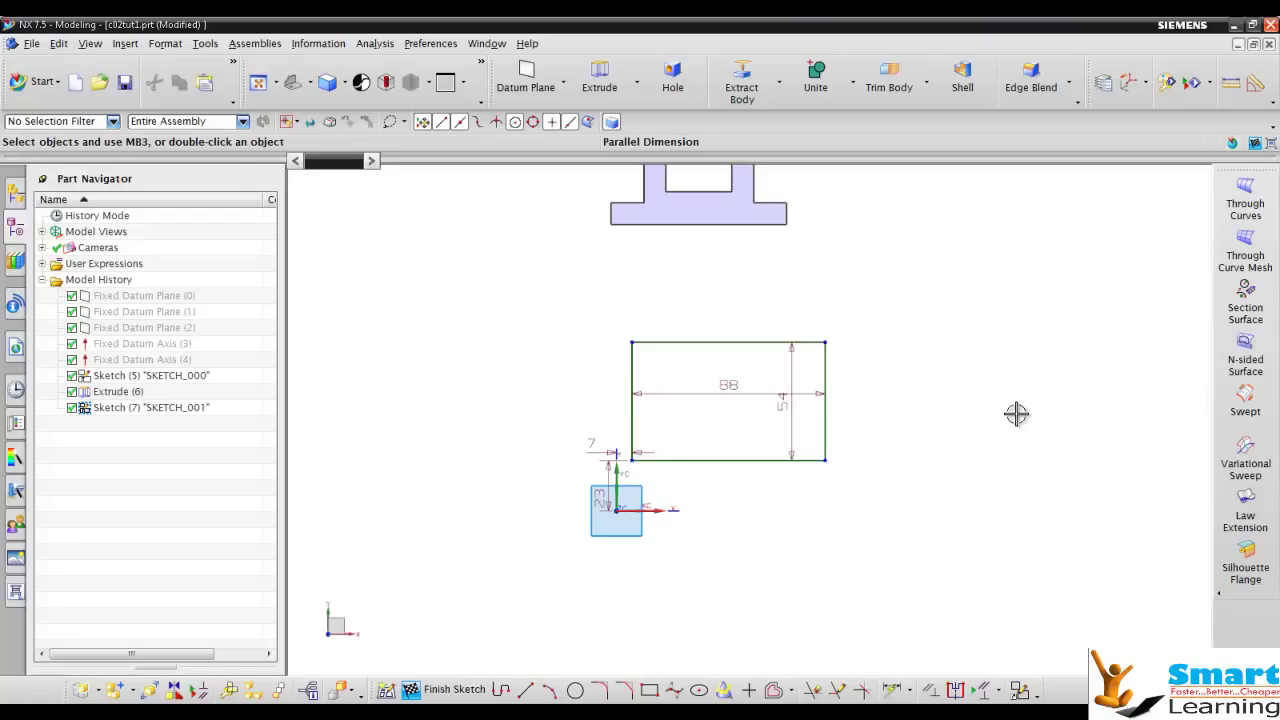
double_click(728, 387)
text(80)
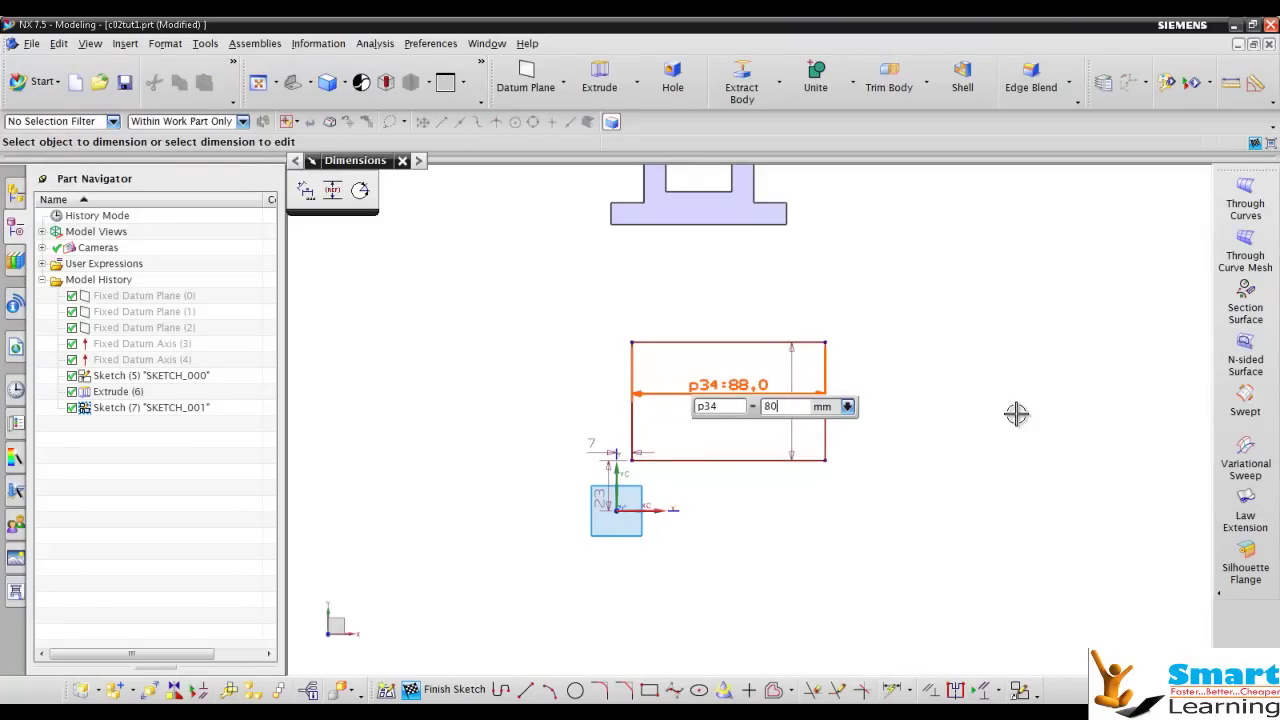
key(Return)
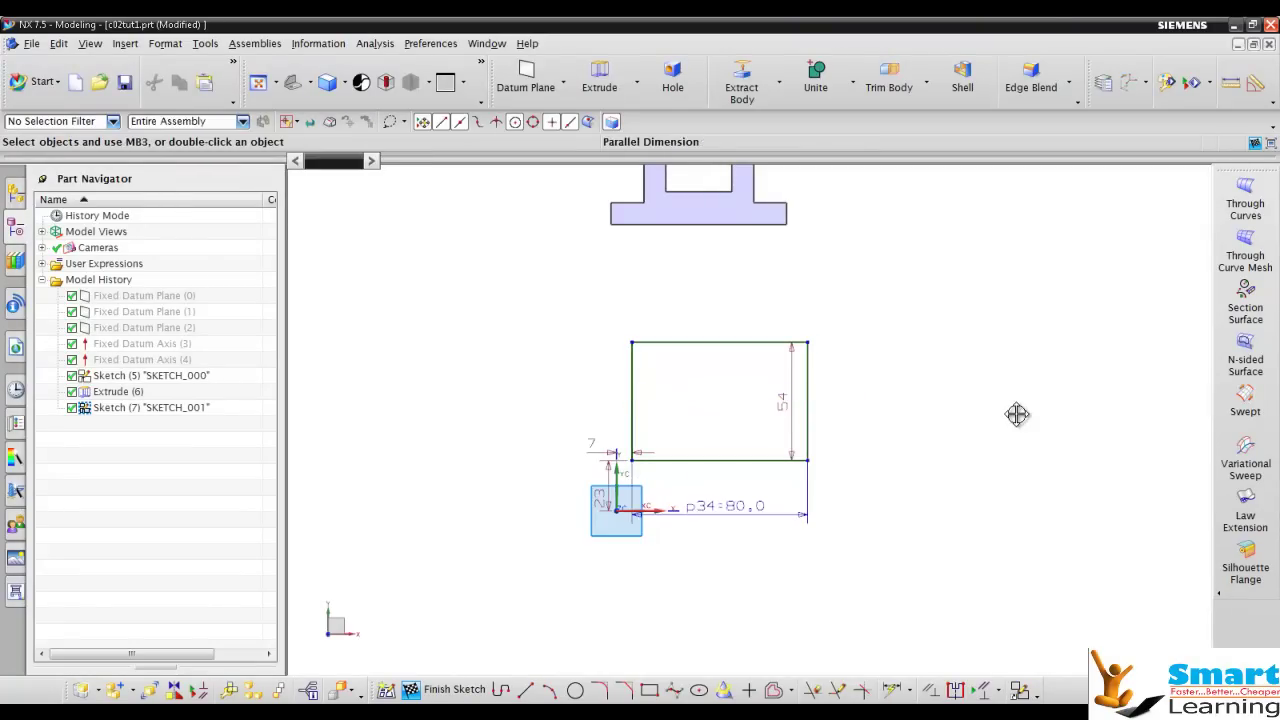
text(50)
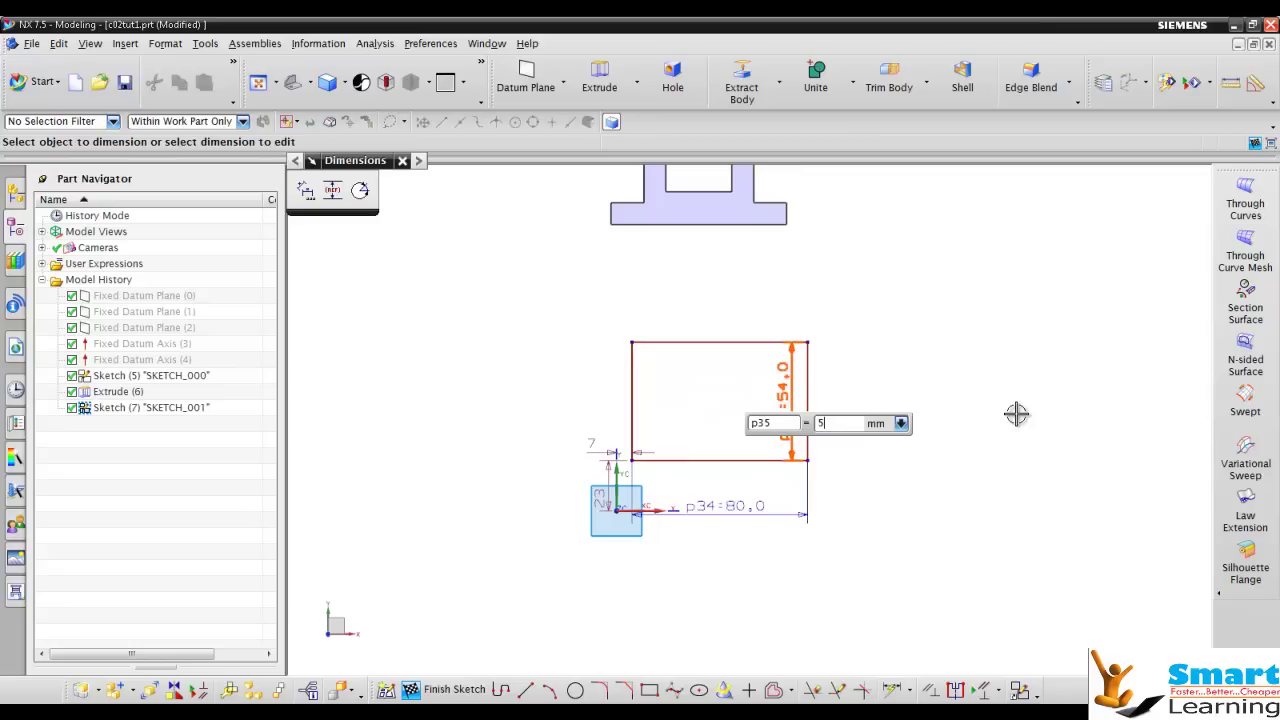
key(Return)
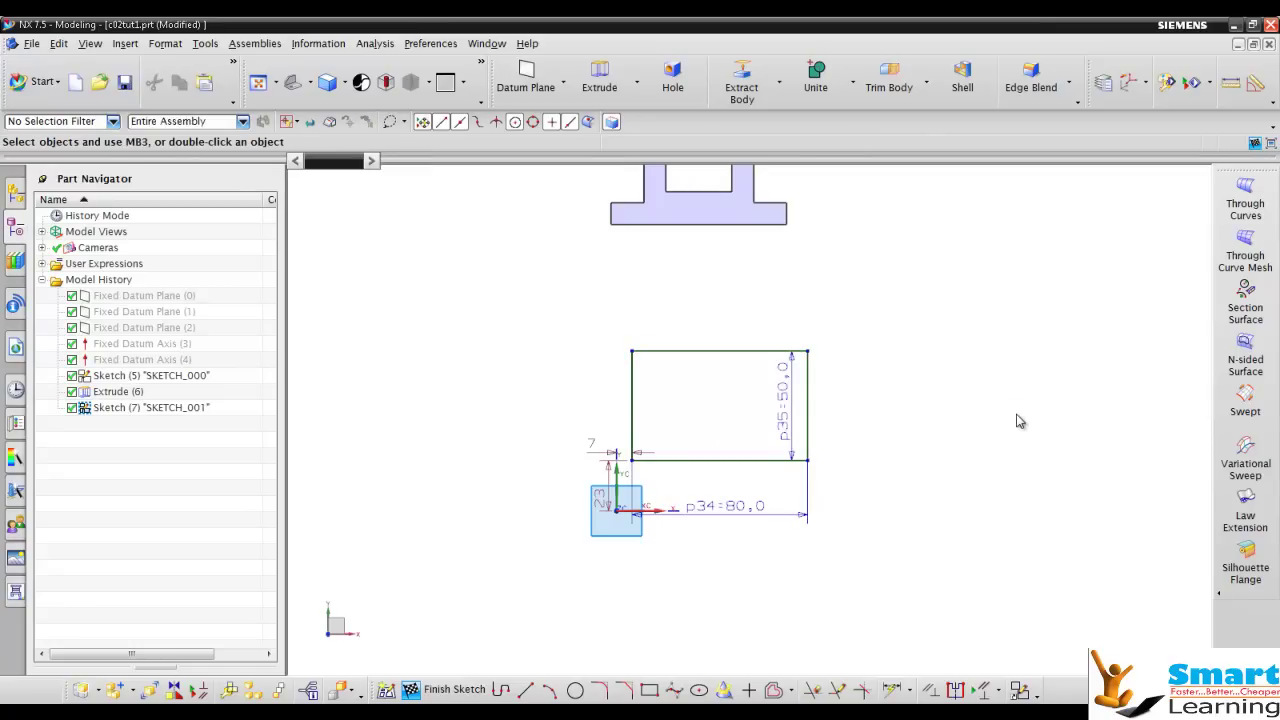
Step: Recheck the Project 1 drawing in Adobe Reader, and in NX draw a vertical line joining the midpoints of the rectangle's upper and lower edges
key(alt+Tab)
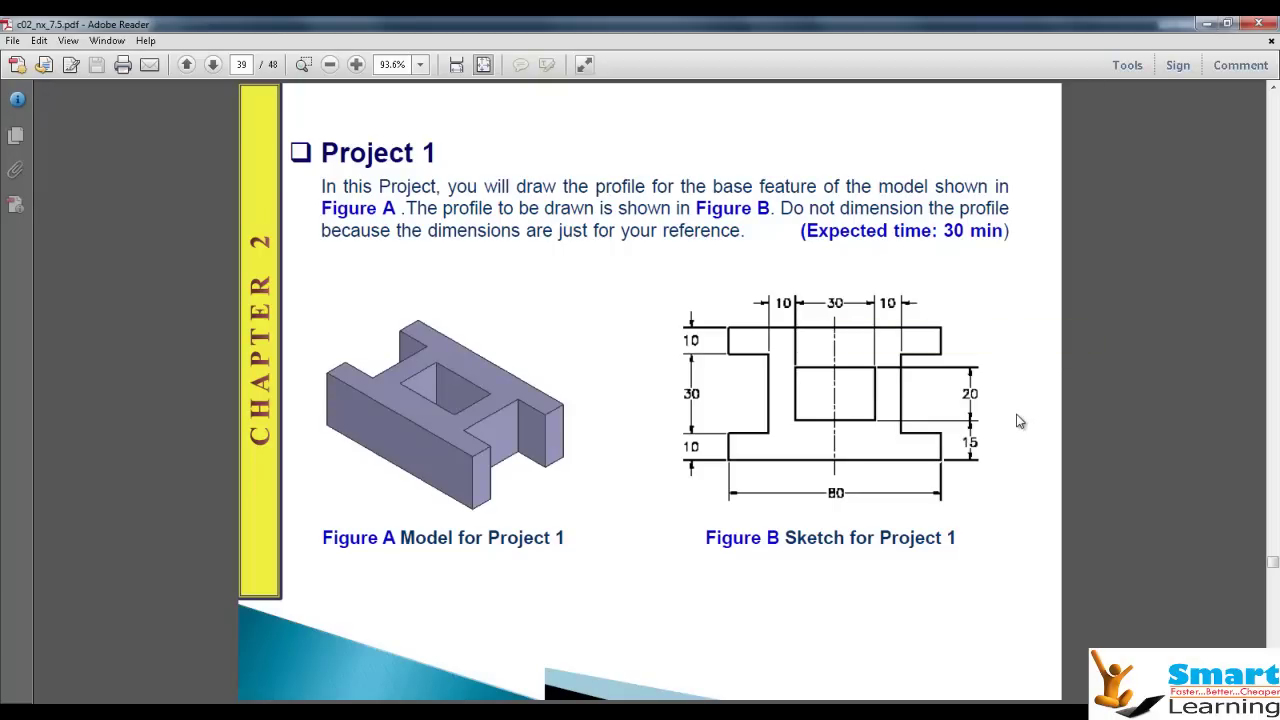
mouse_move(170, 711)
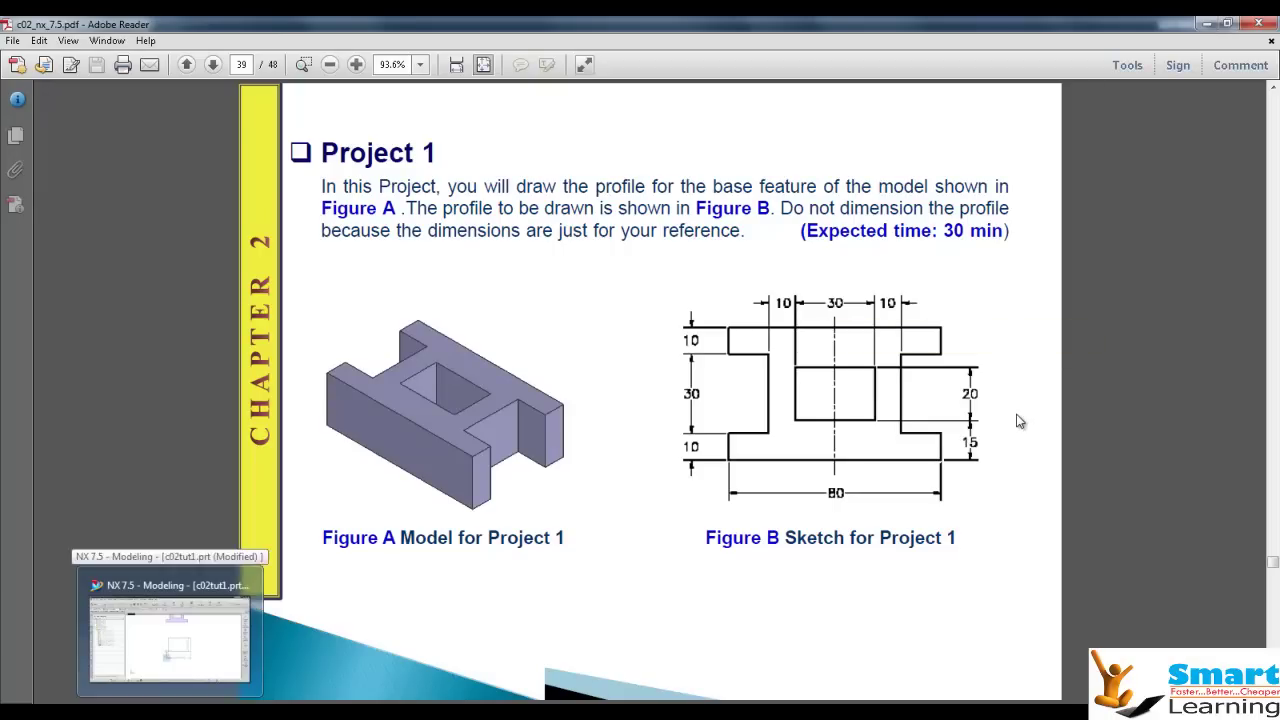
click(170, 635)
key(l)
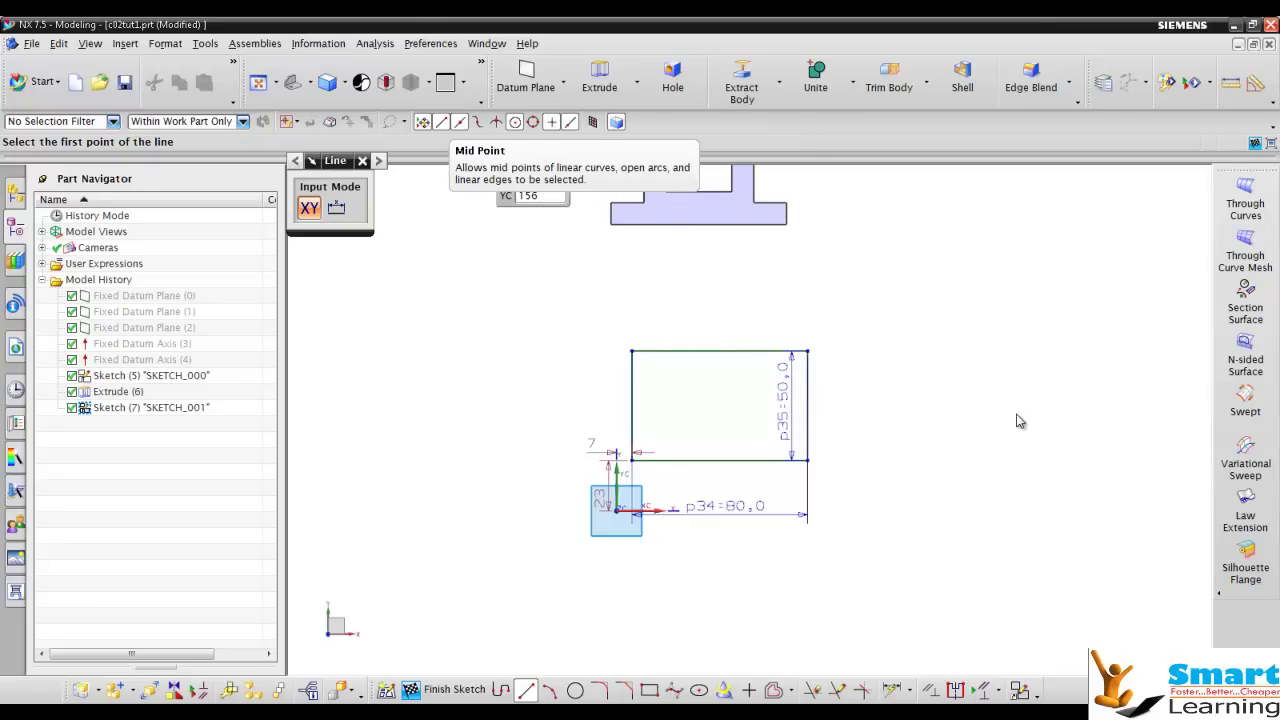
click(719, 351)
click(719, 460)
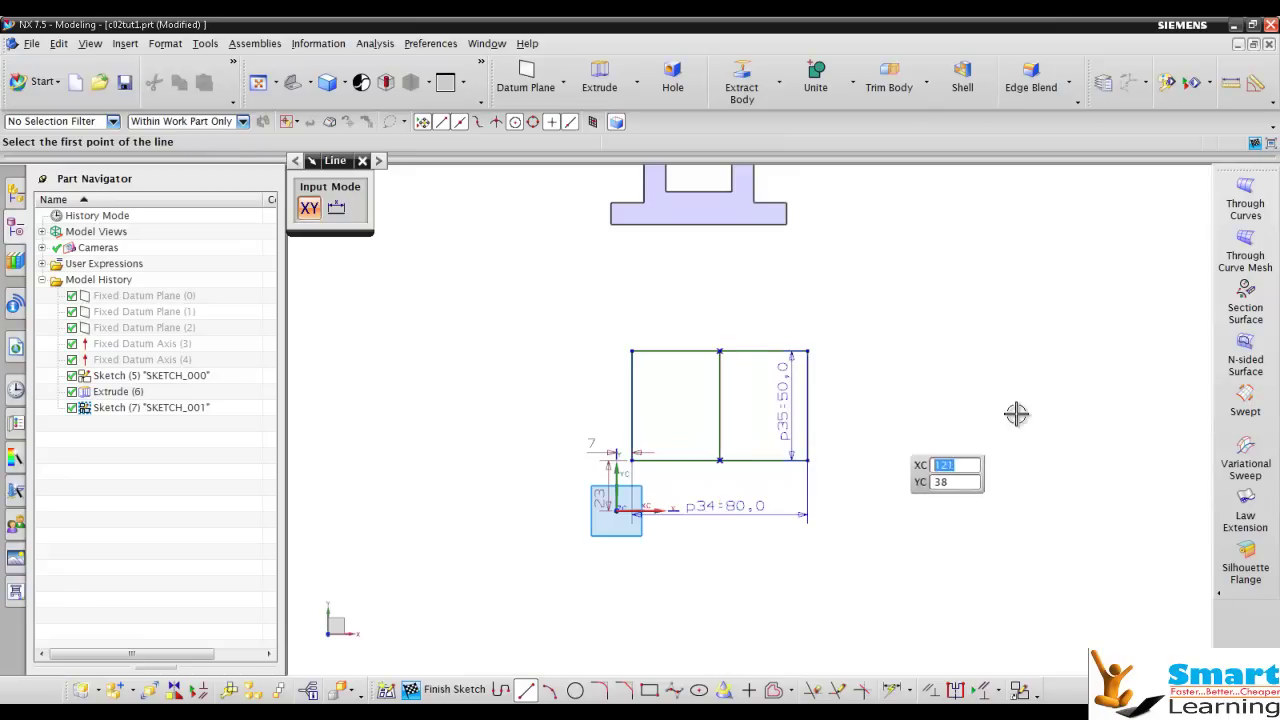
Step: Convert the vertical centre line of the rectangle to a reference line
key(Escape)
click(720, 390)
right_click(722, 390)
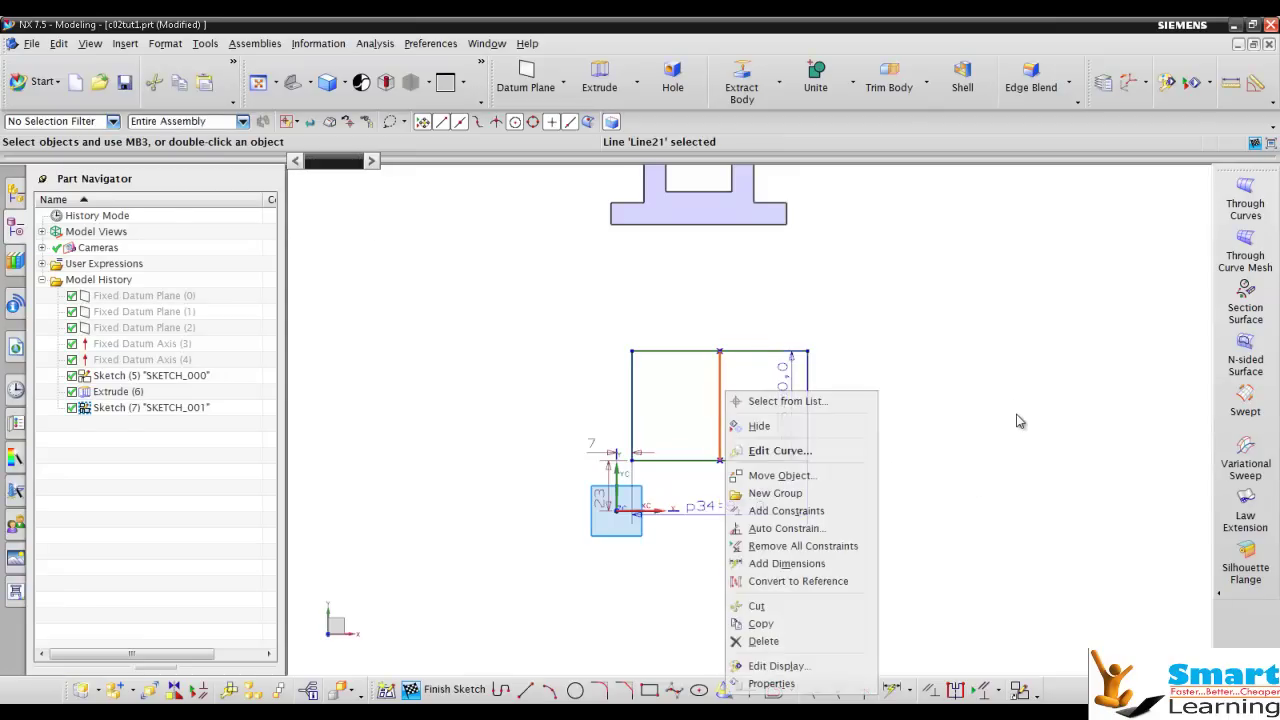
click(798, 581)
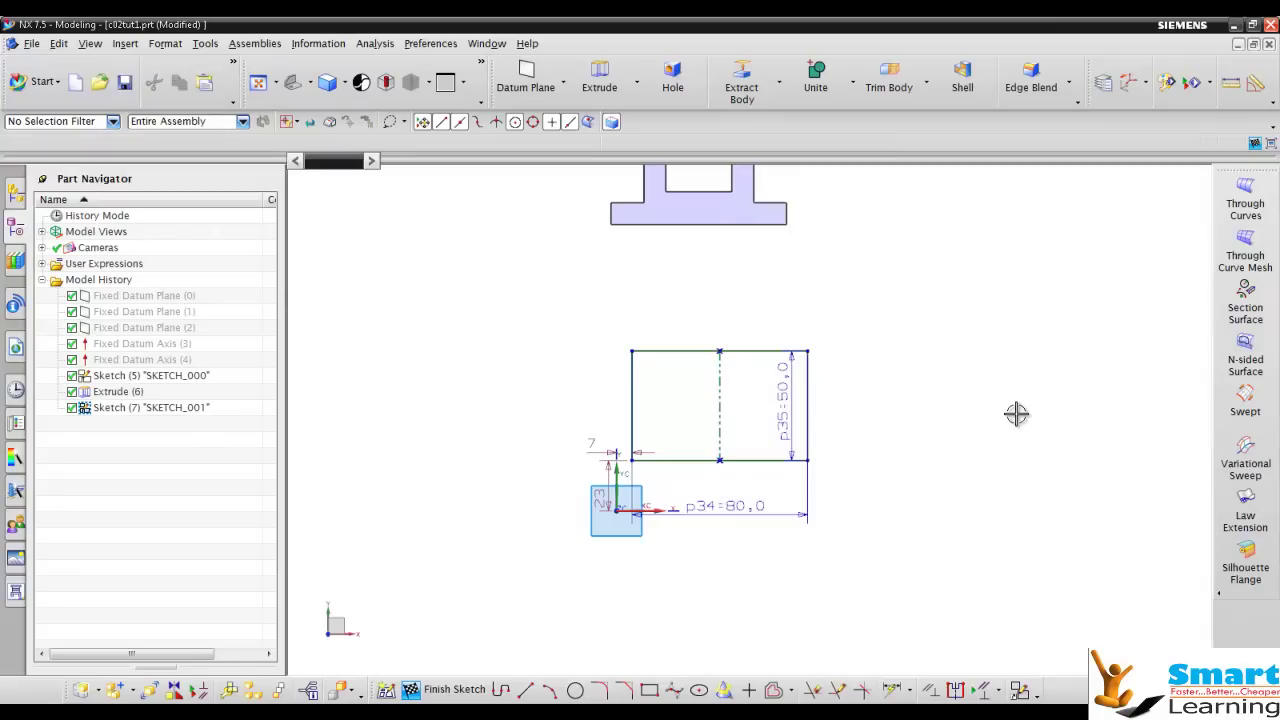
Step: Sketch a from-center rectangle 30 mm wide and 20 mm high, centred on the reference line's midpoint, using the Adobe Reader drawing for its size
scroll(1016, 413, up, 3)
scroll(1016, 413, down, 1)
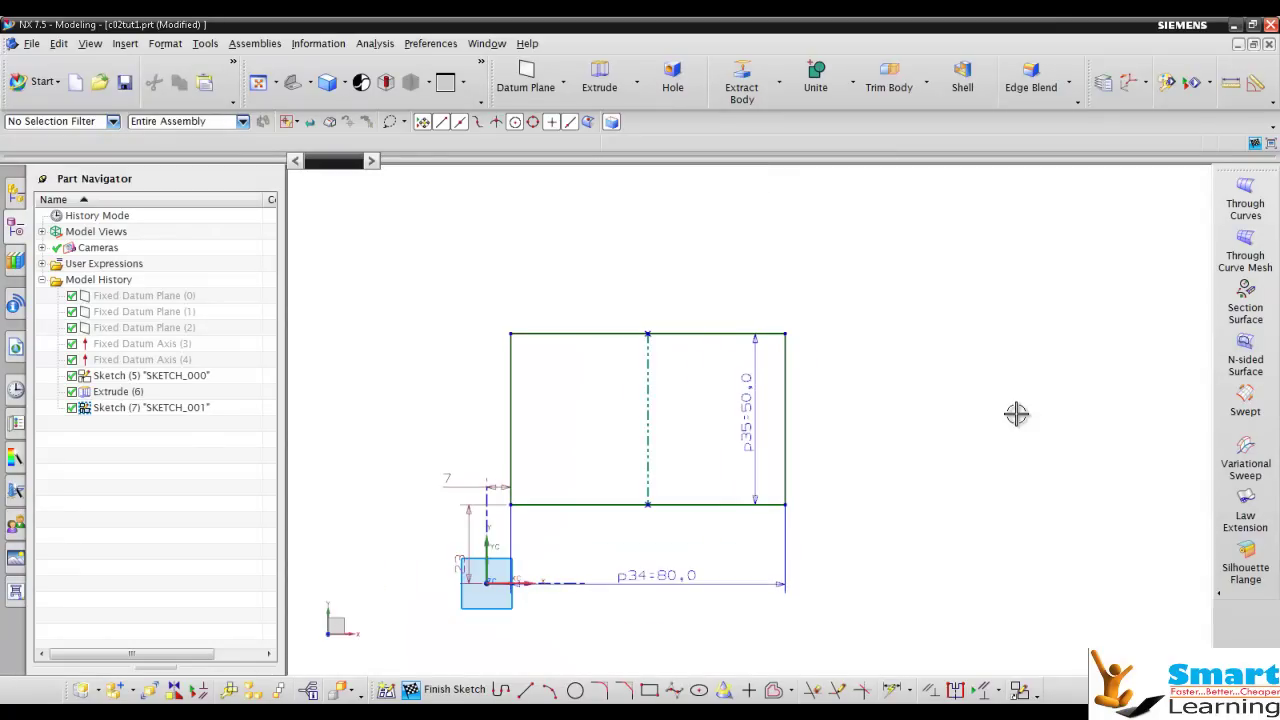
key(r)
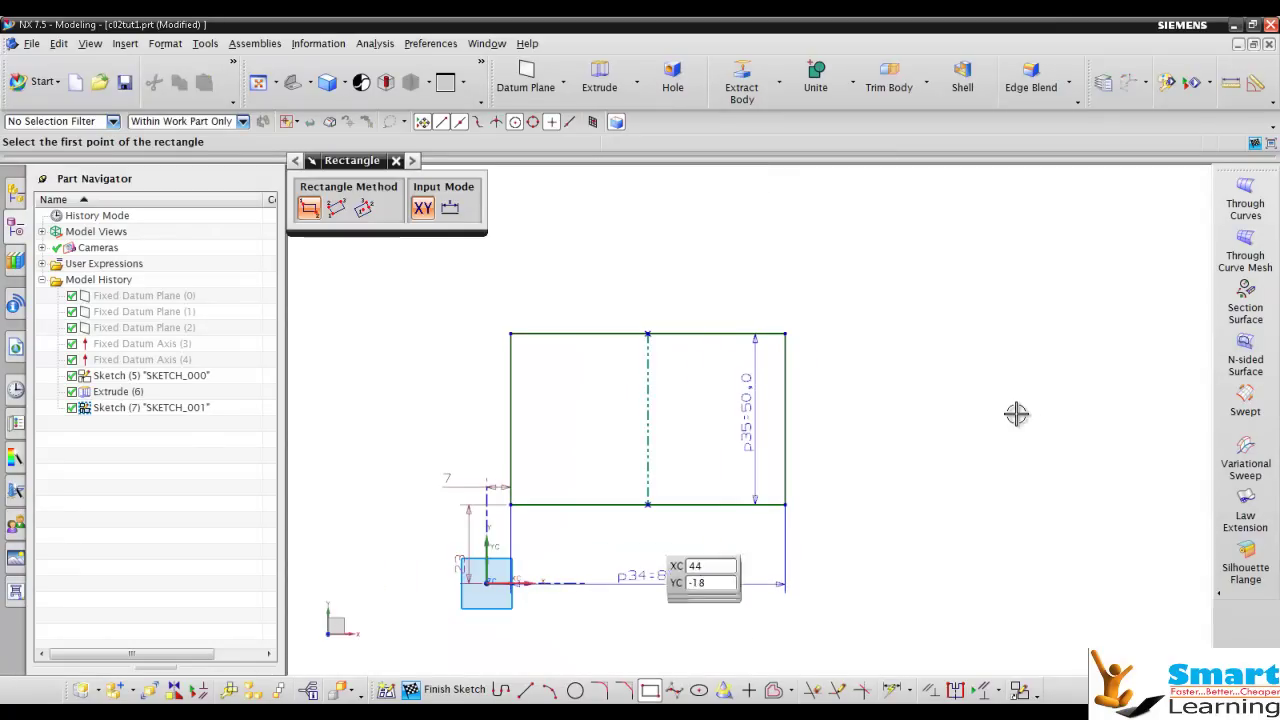
click(363, 207)
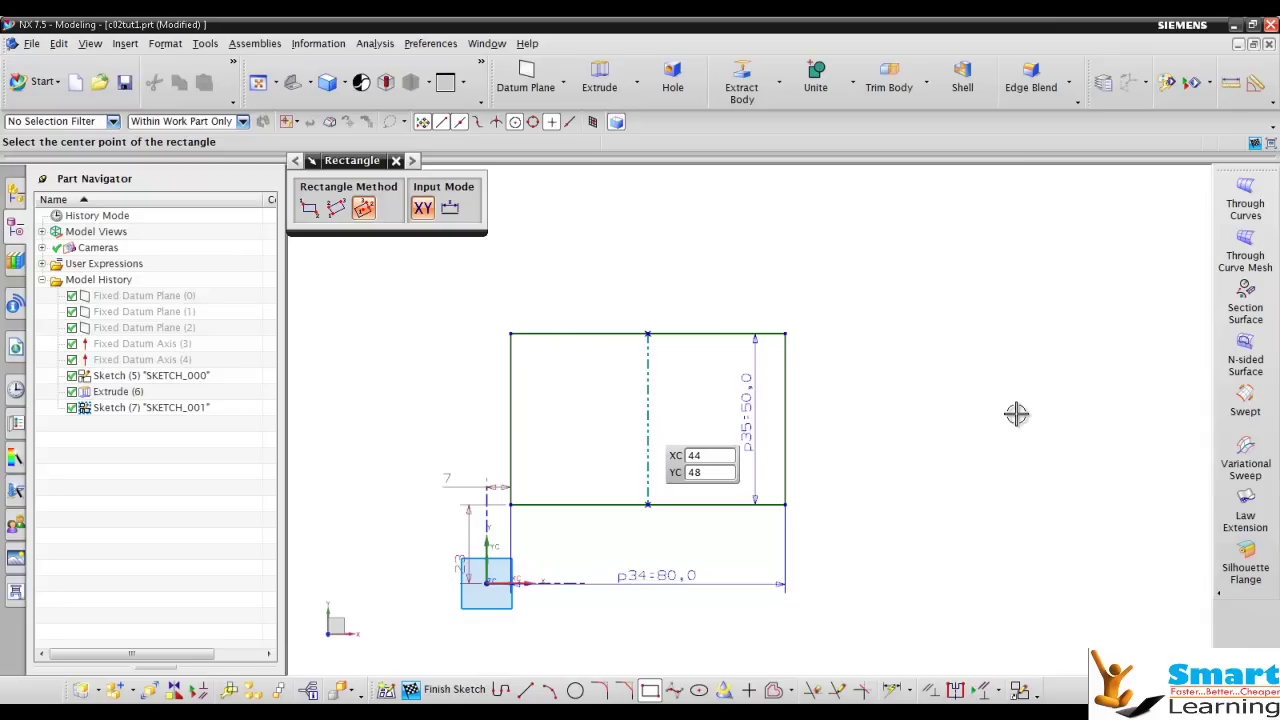
click(648, 419)
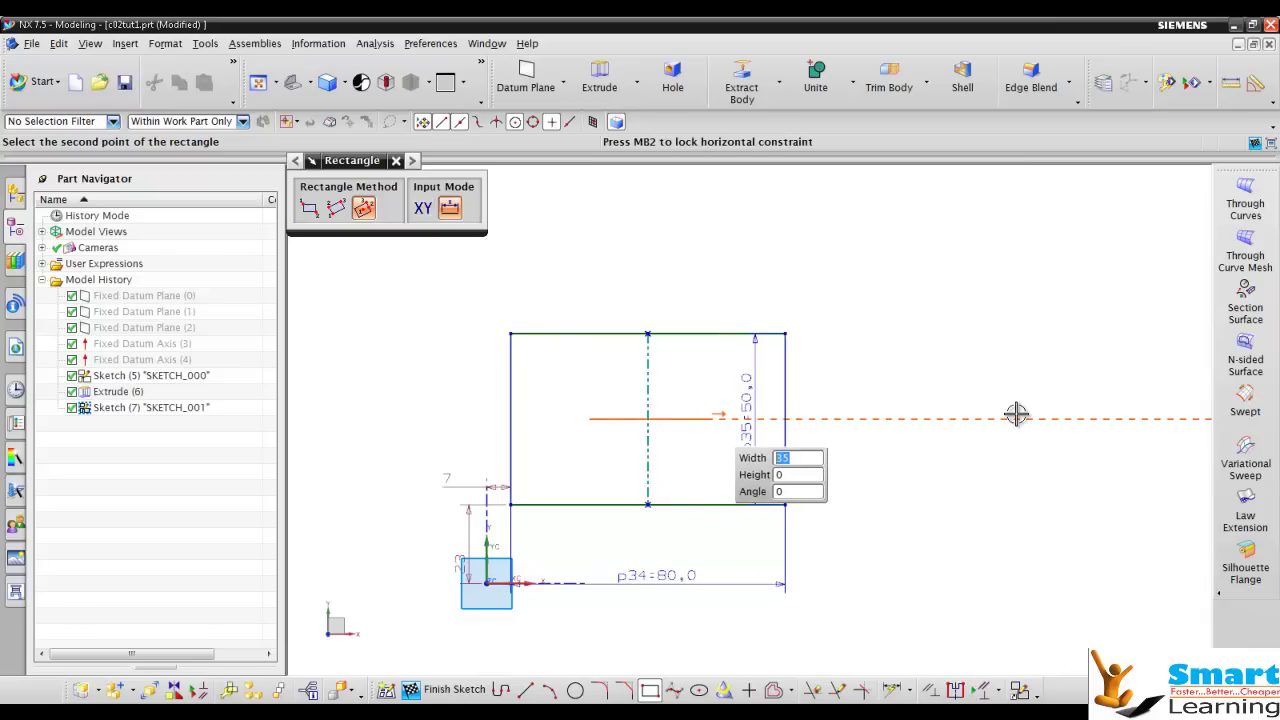
click(707, 419)
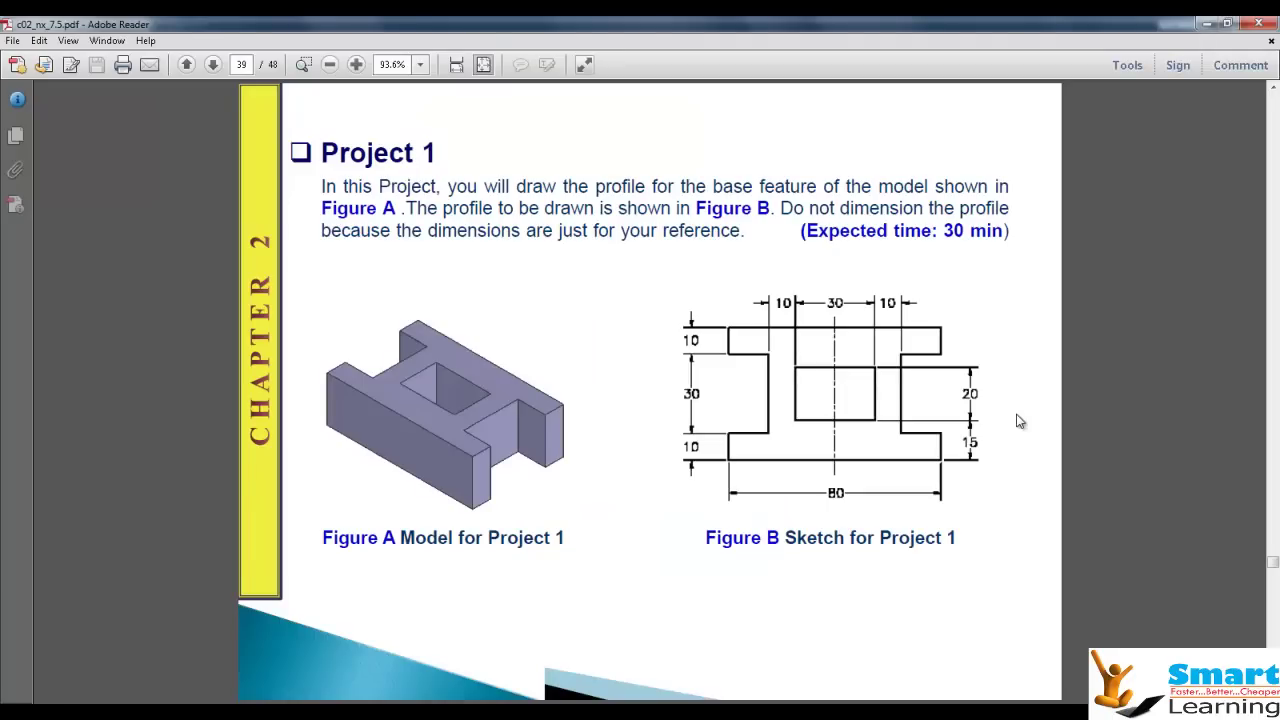
key(alt+Tab)
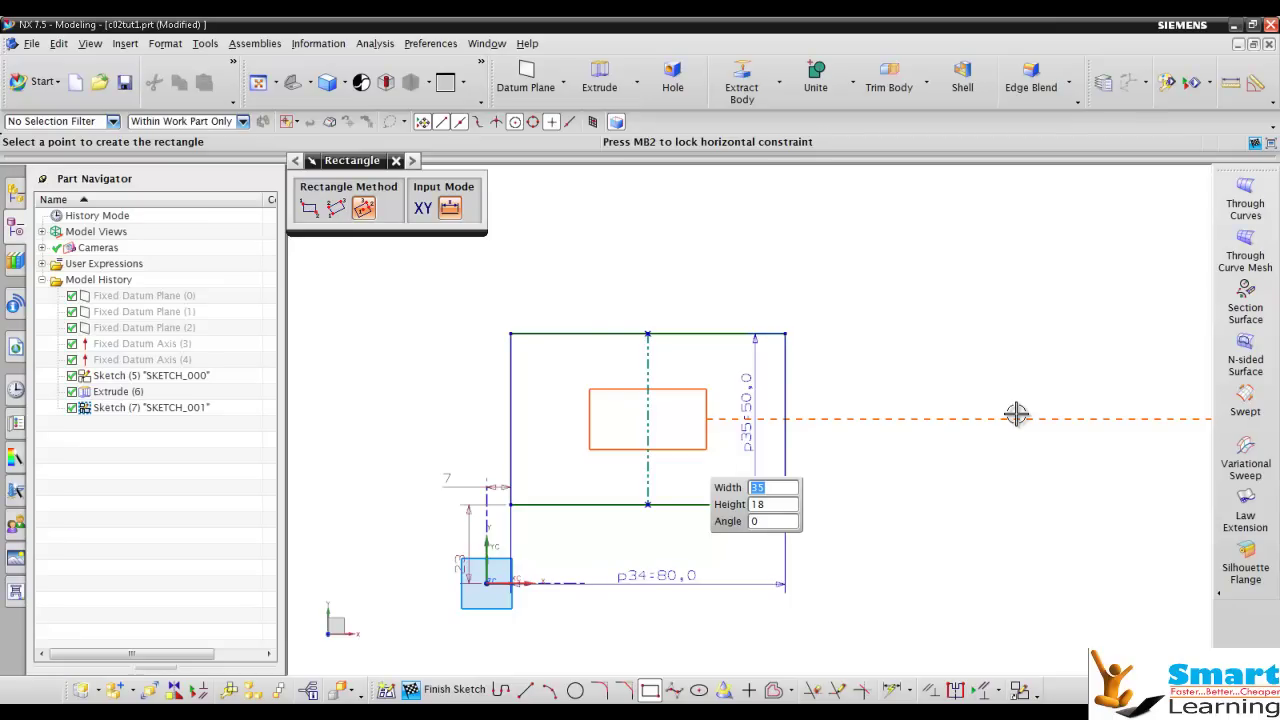
text(30)
key(Tab)
text(20)
key(Tab)
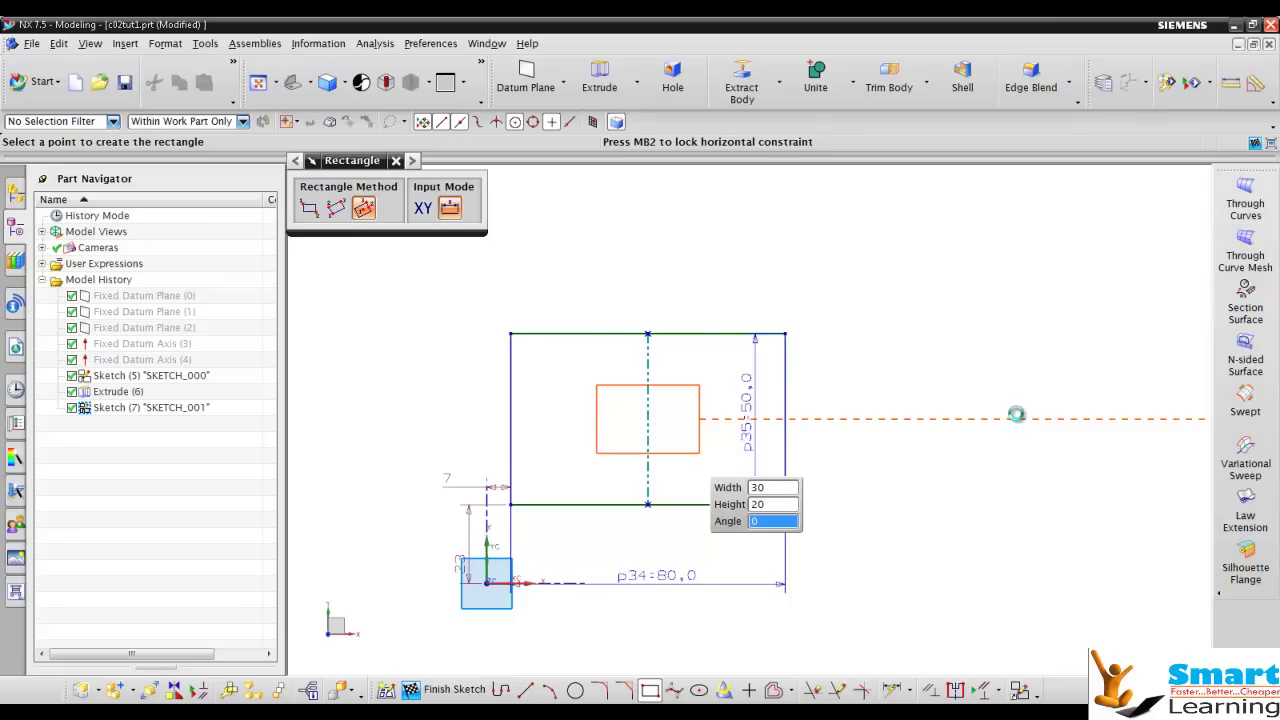
click(1016, 414)
key(Escape)
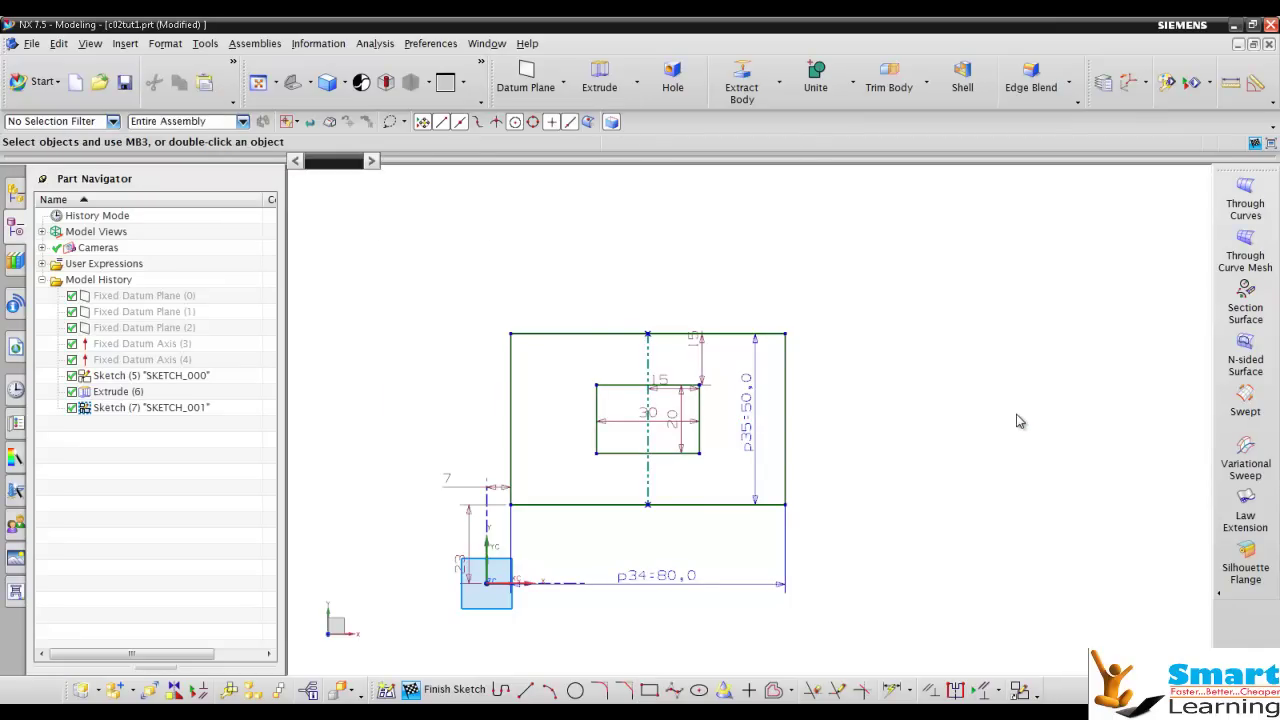
Step: Following the Adobe Reader drawing, sketch a 30 by 30 mm from-center rectangle at a 90° angle, centred on the outer rectangle's left edge midpoint
key(alt+Tab)
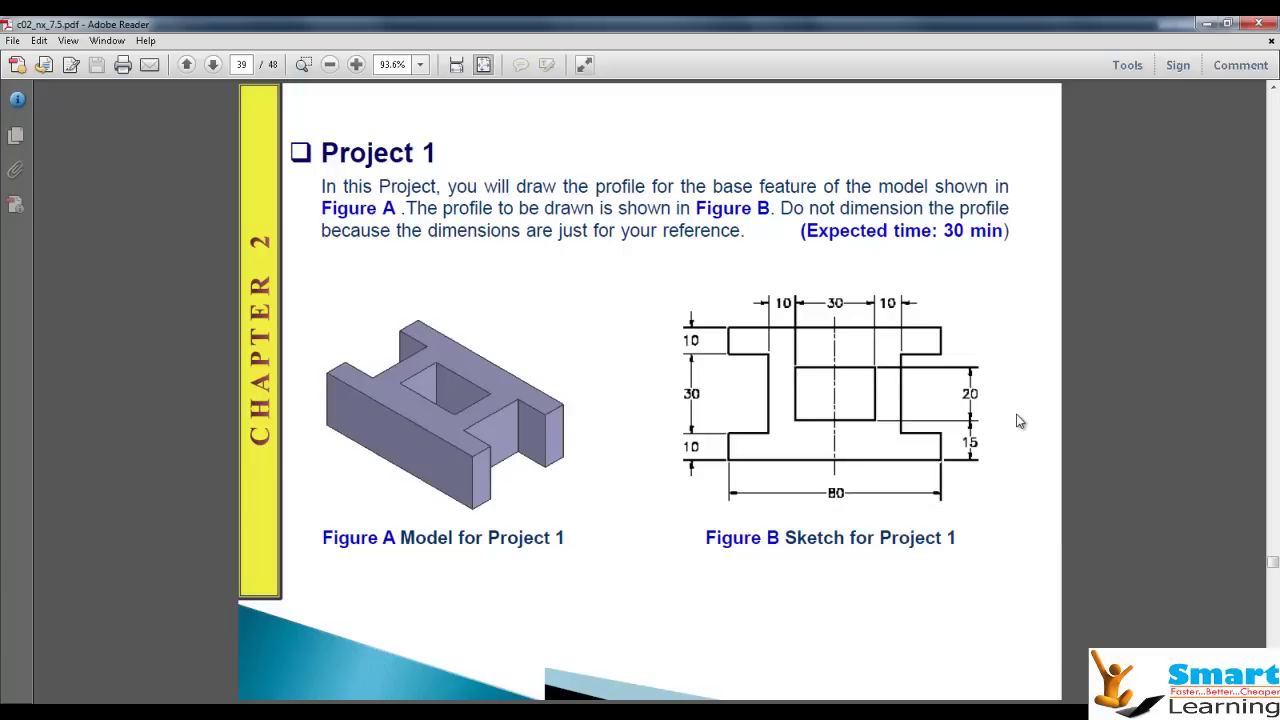
mouse_move(666, 712)
key(alt+Tab)
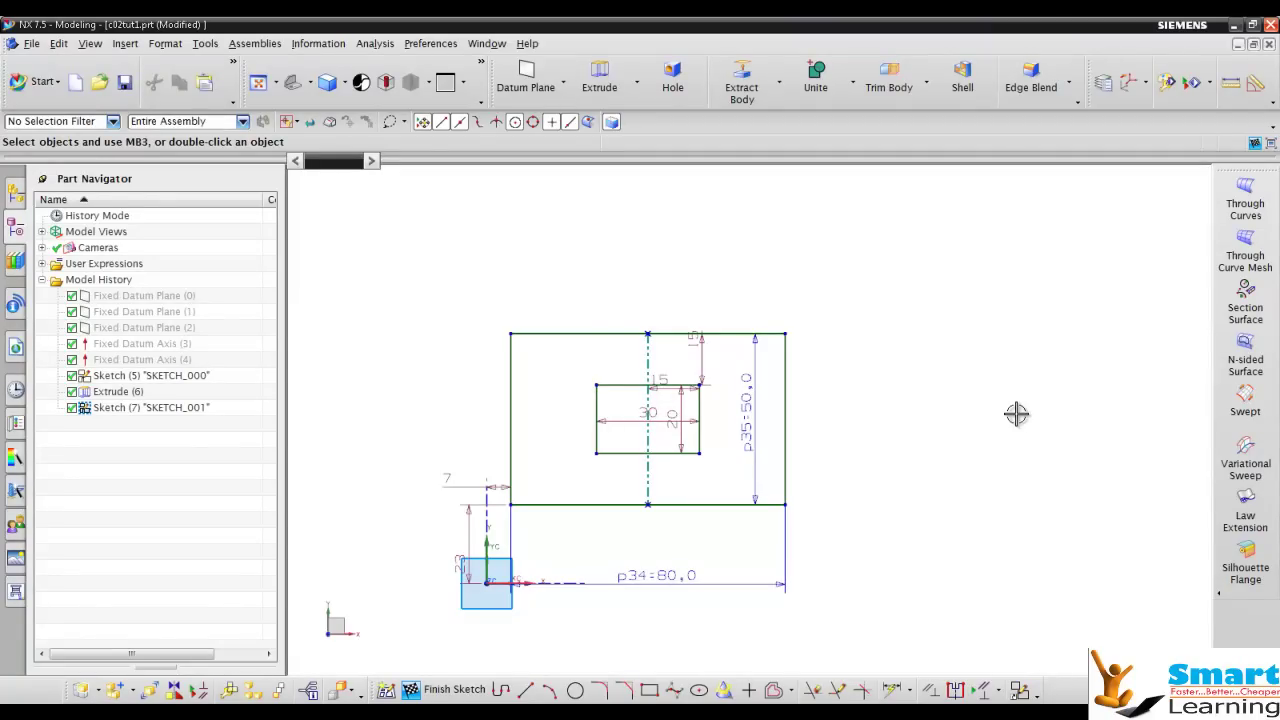
key(r)
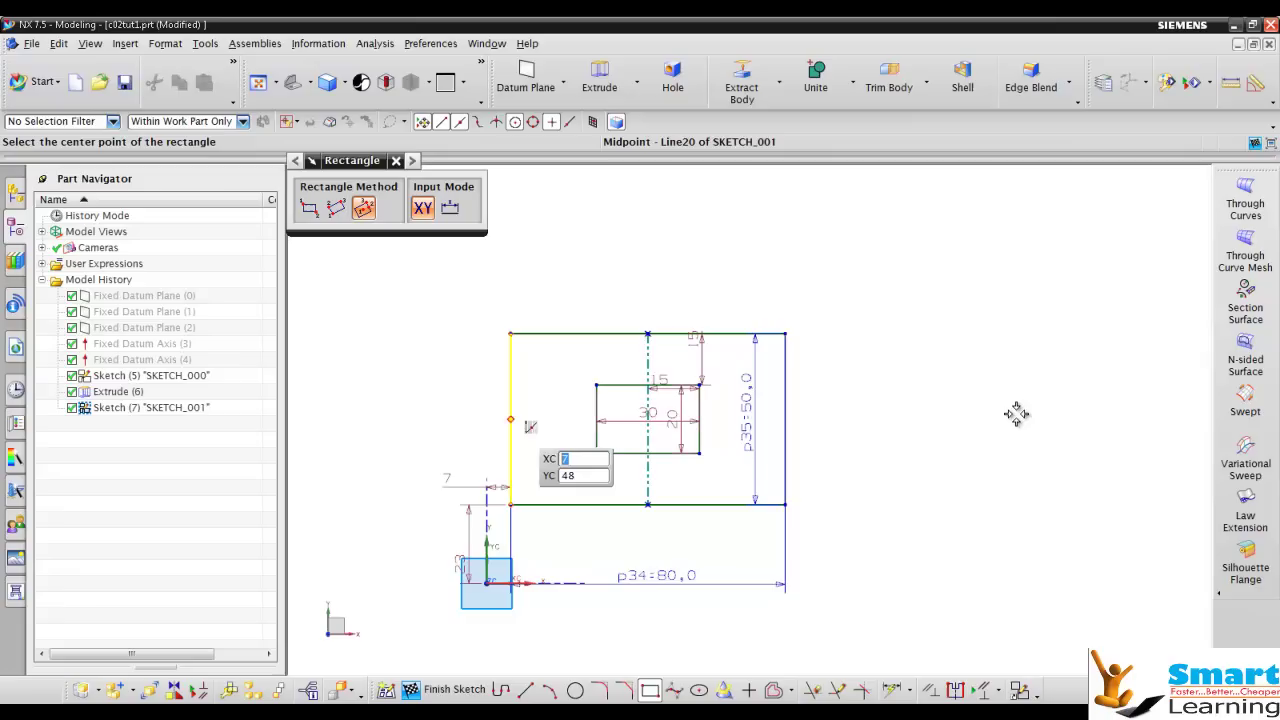
key(Return)
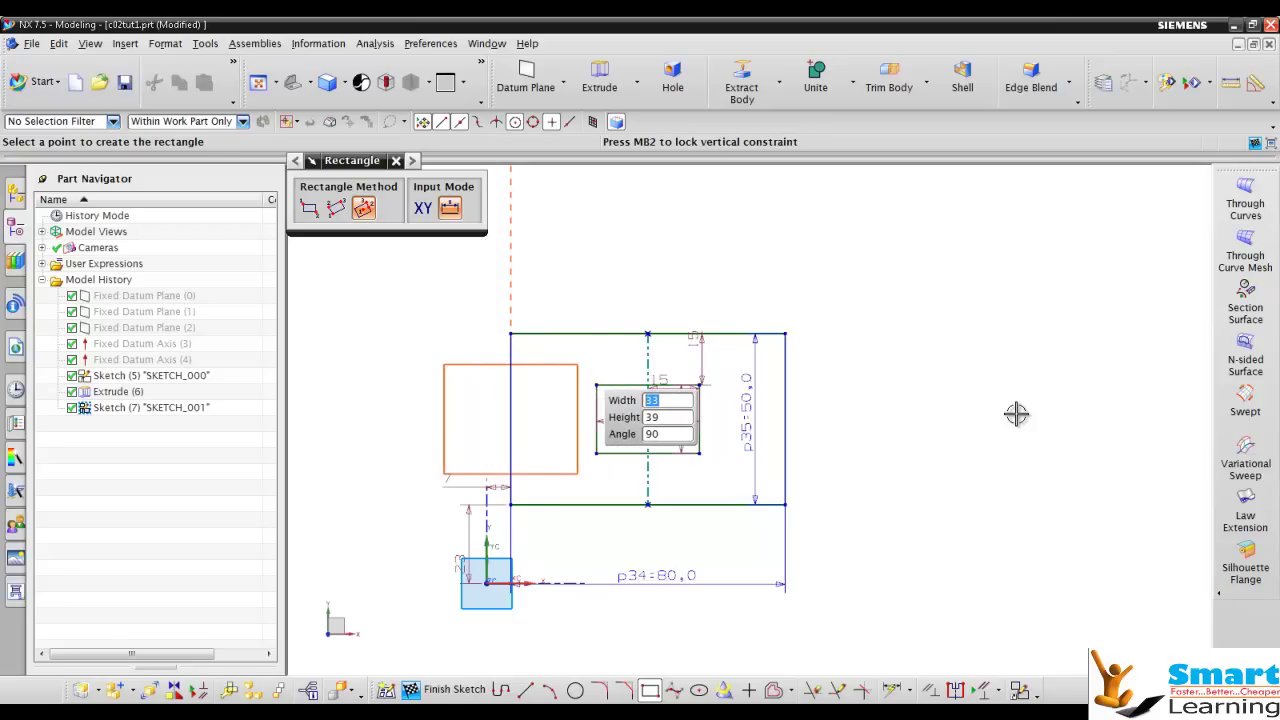
text(30)
key(Tab)
text(30)
key(Tab)
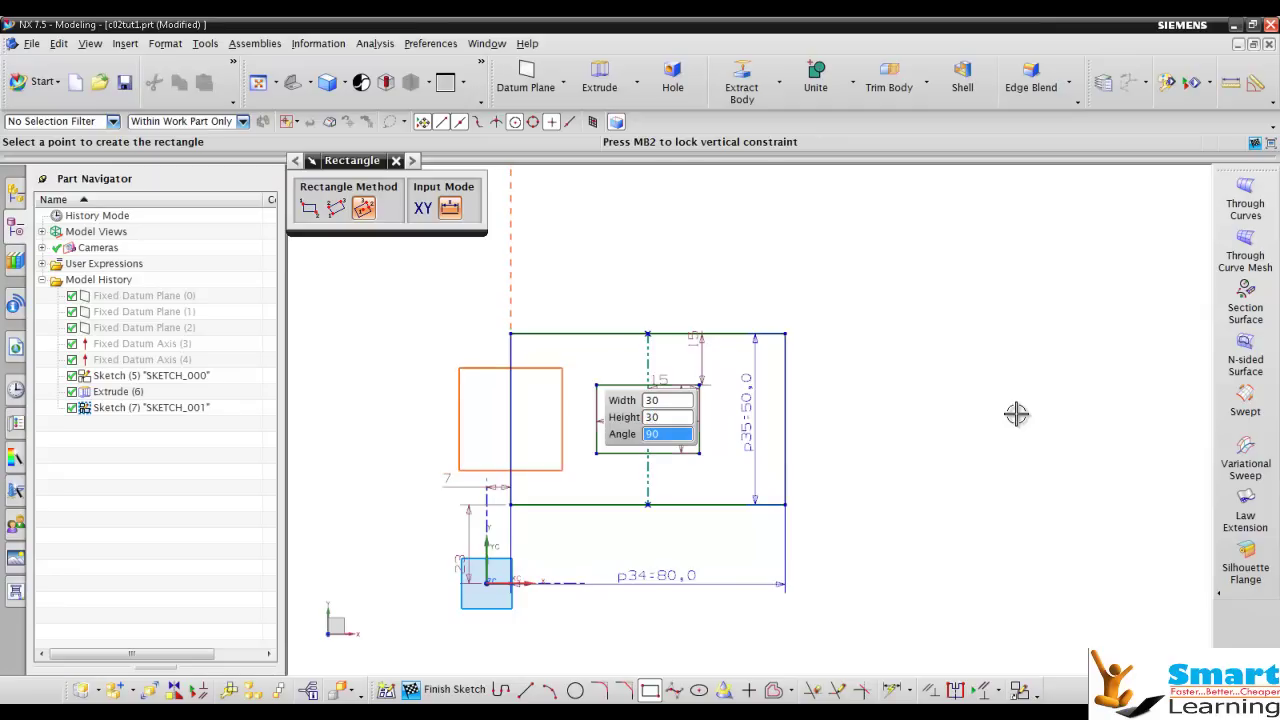
key(Return)
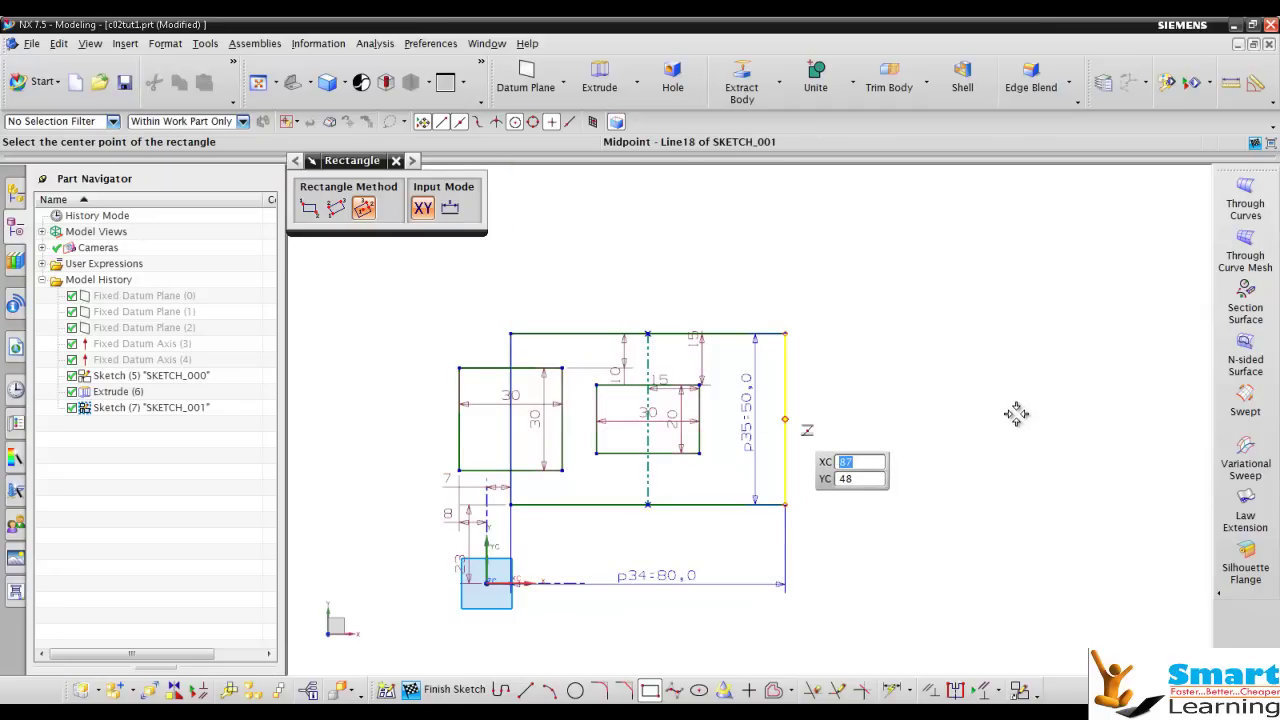
key(Escape)
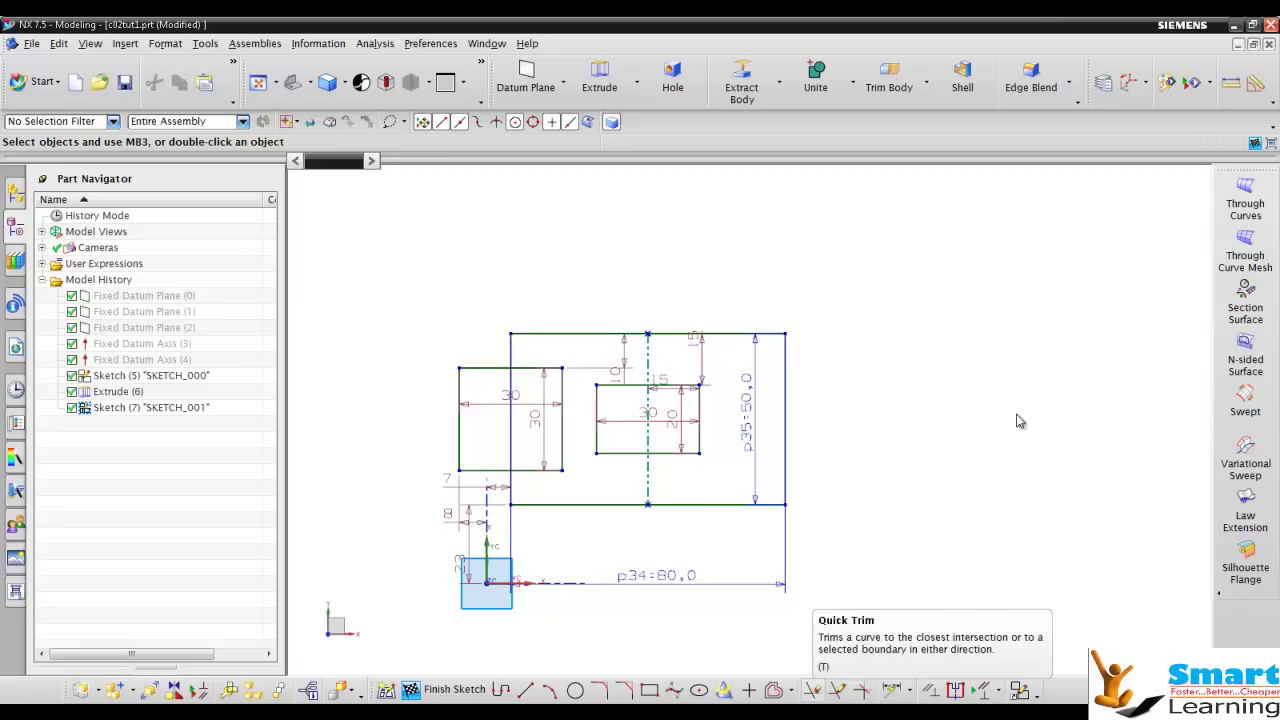
Step: Trim away the parts of the 30 mm square that extend outside the outer rectangle's left edge
key(t)
click(459, 432)
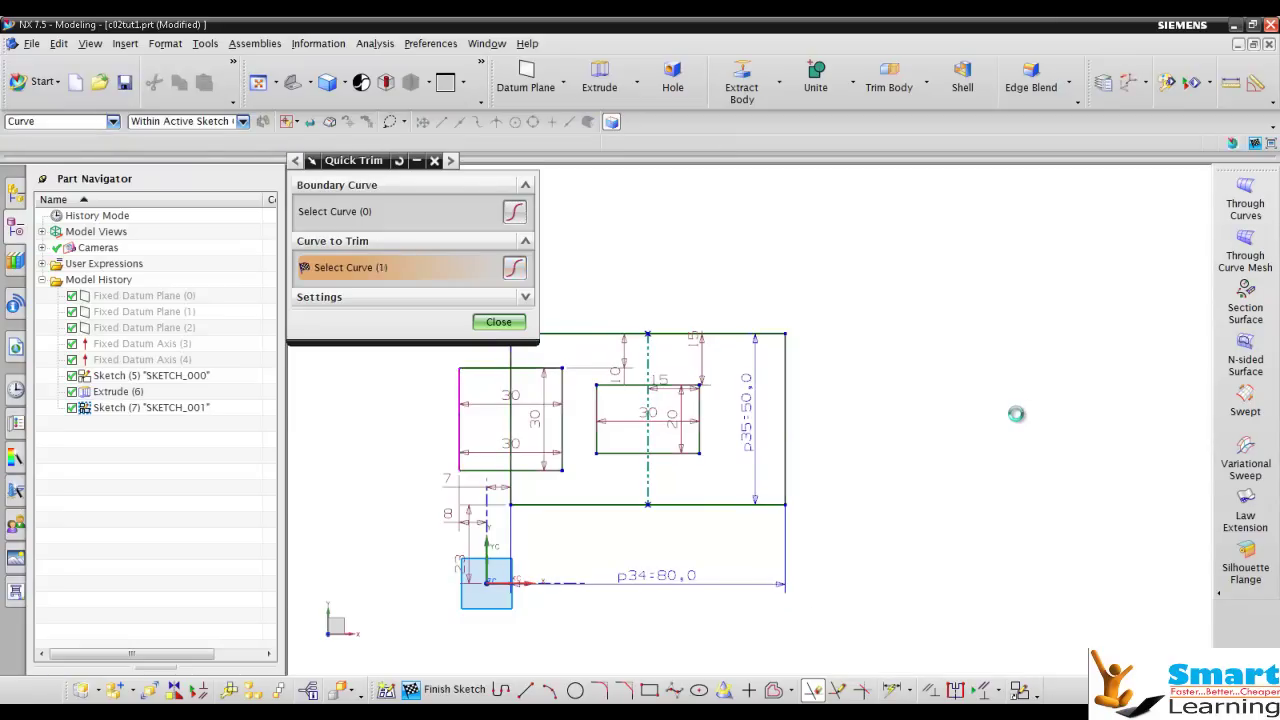
click(485, 470)
click(482, 368)
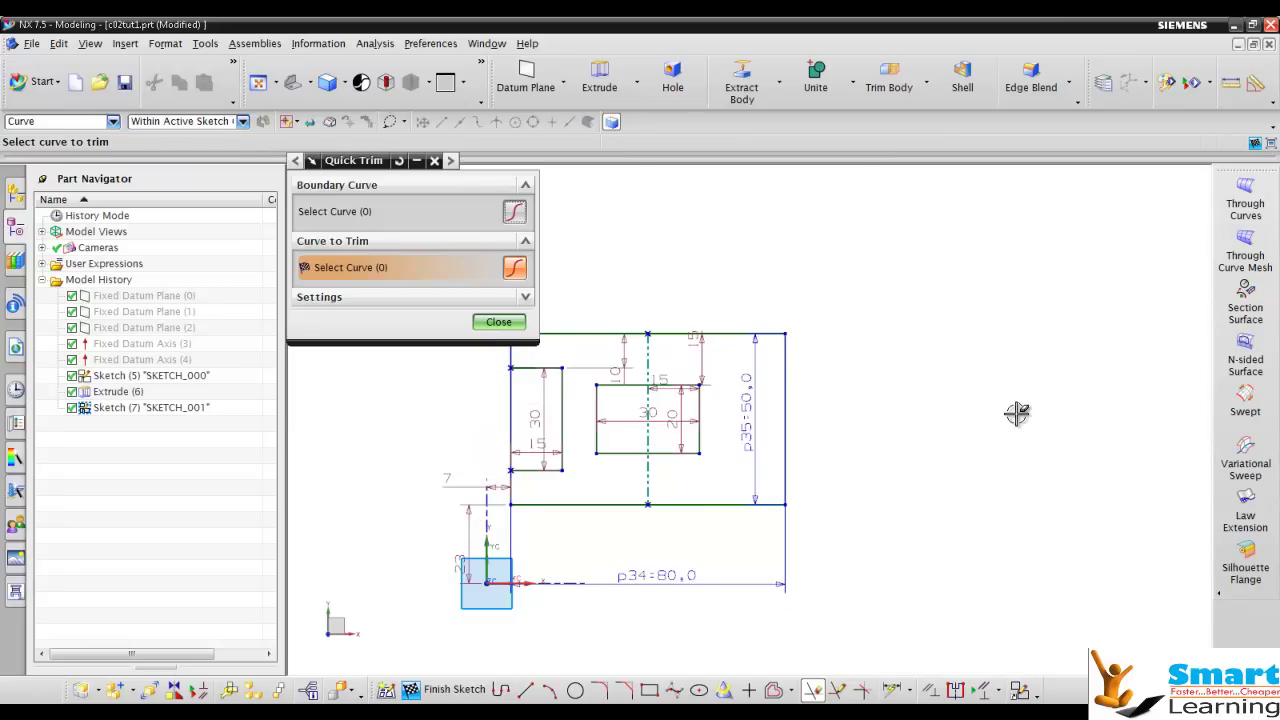
click(498, 321)
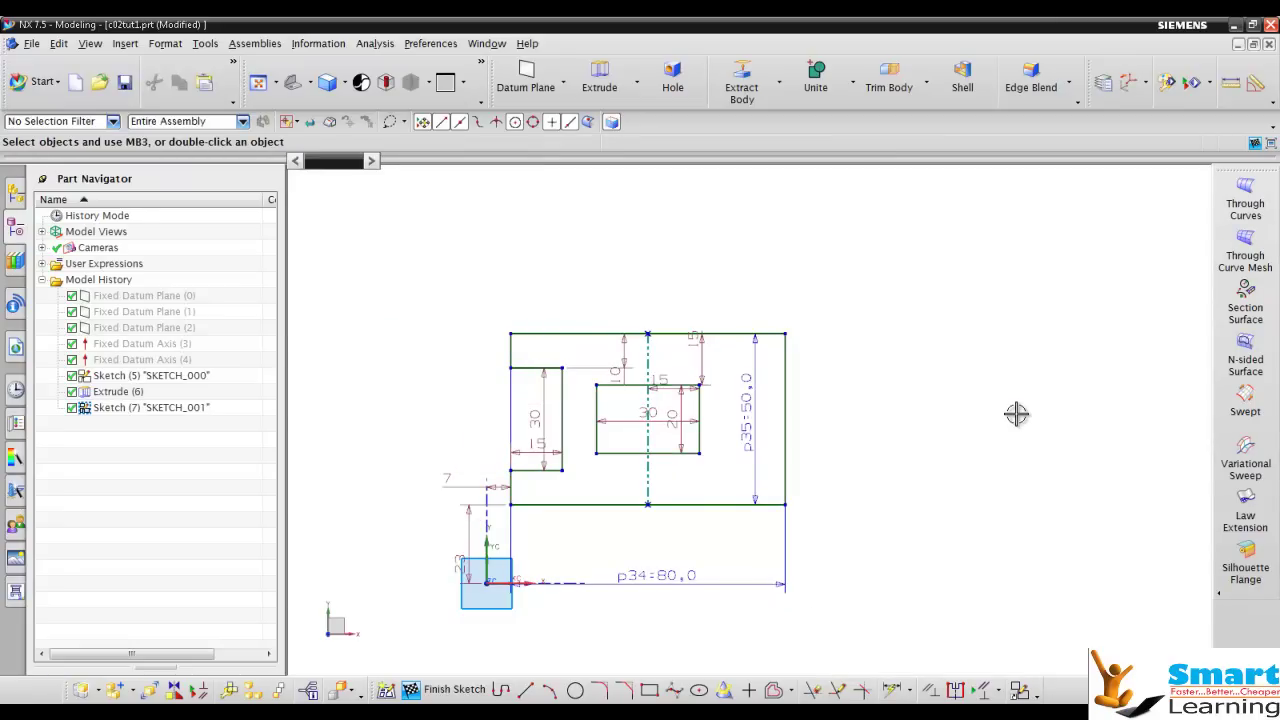
Step: Move the left notch's 30 and 15 mm dimensions out of the notch and mirror the notched outer outline about the vertical reference line
drag(535, 415, 418, 413)
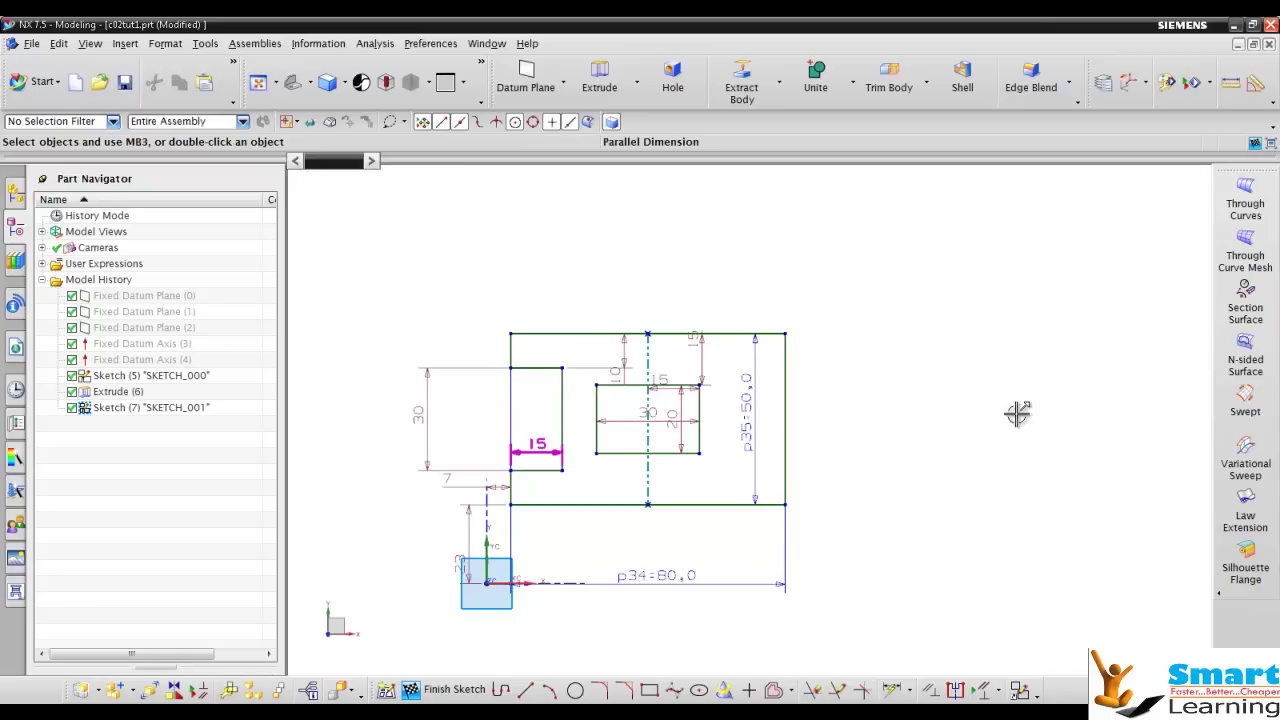
drag(537, 443, 476, 440)
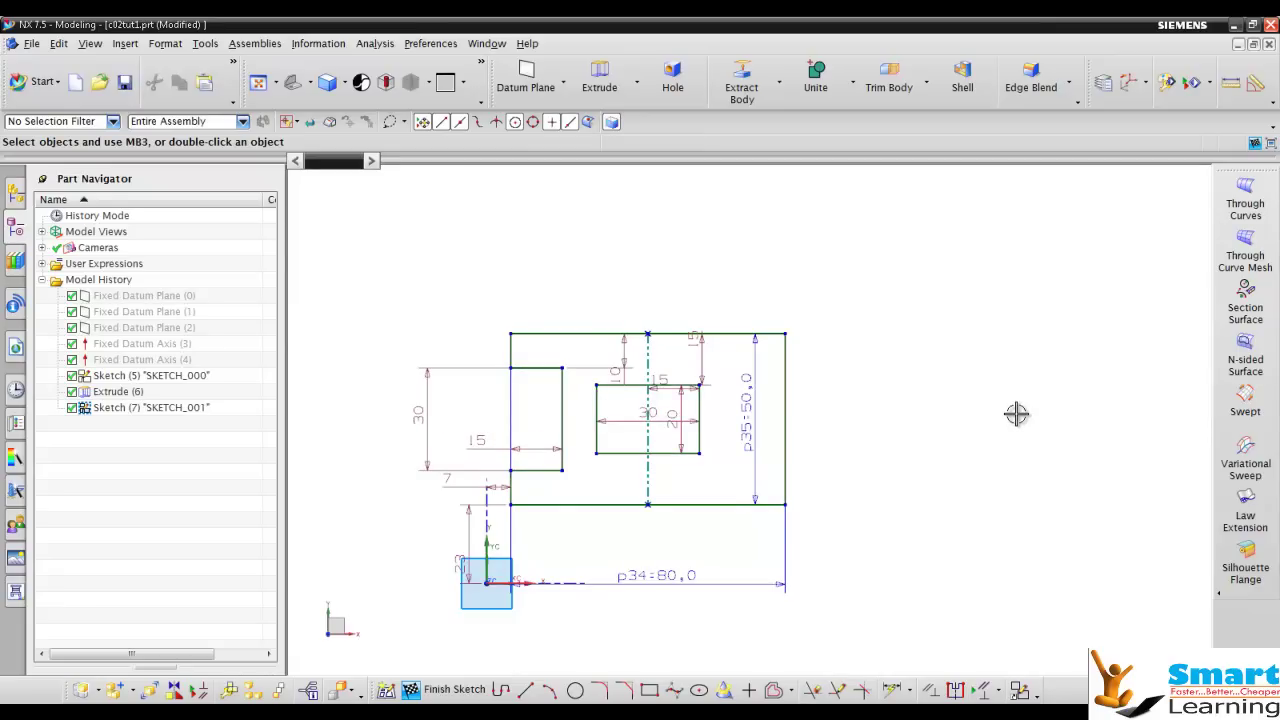
click(791, 690)
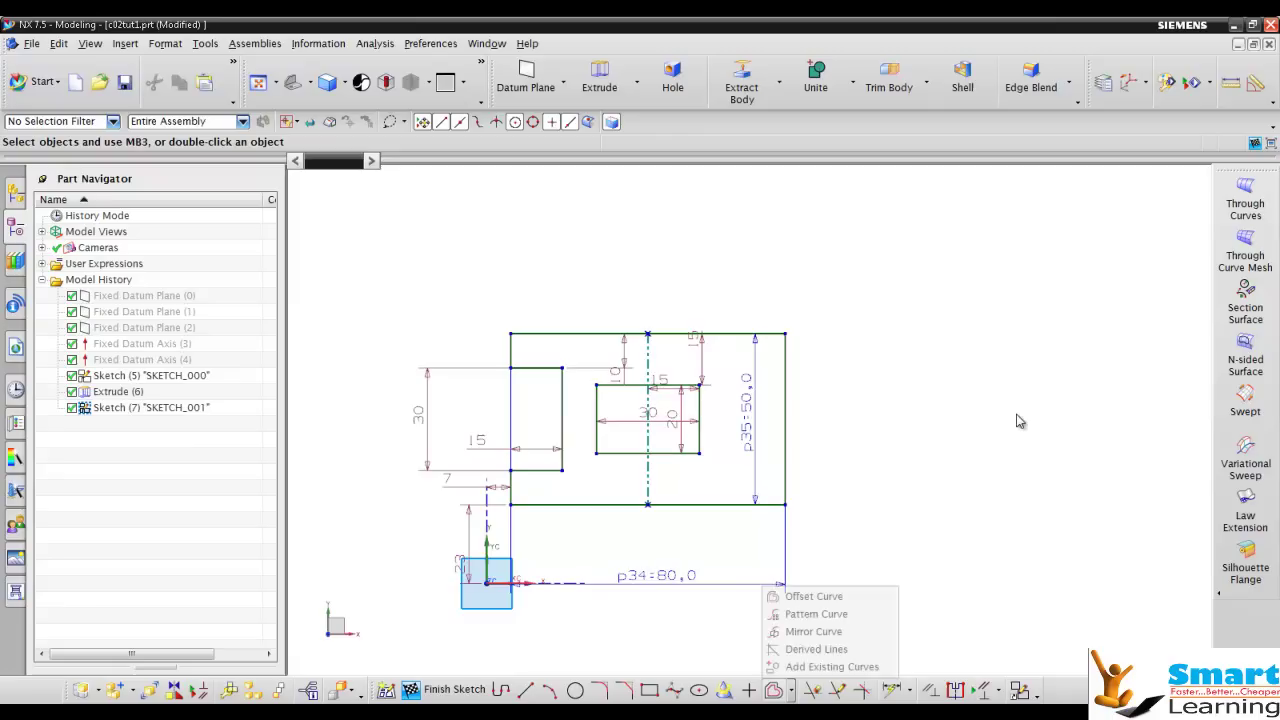
click(813, 631)
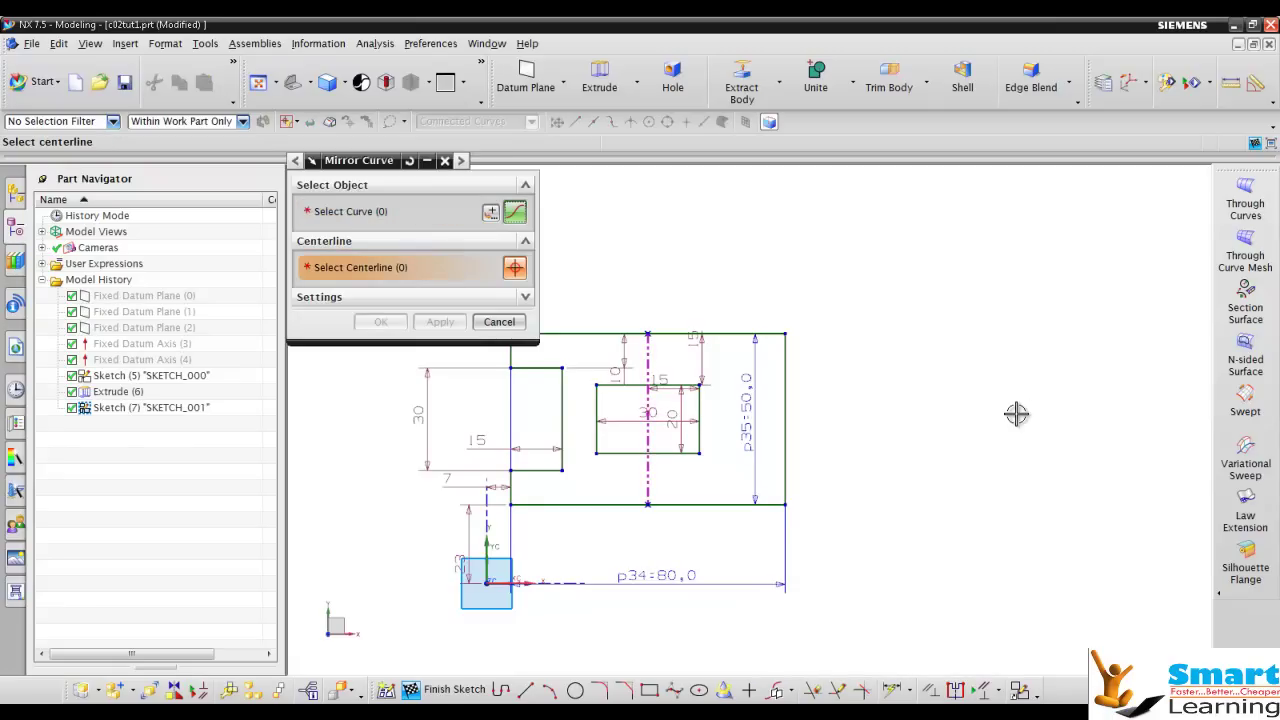
click(648, 473)
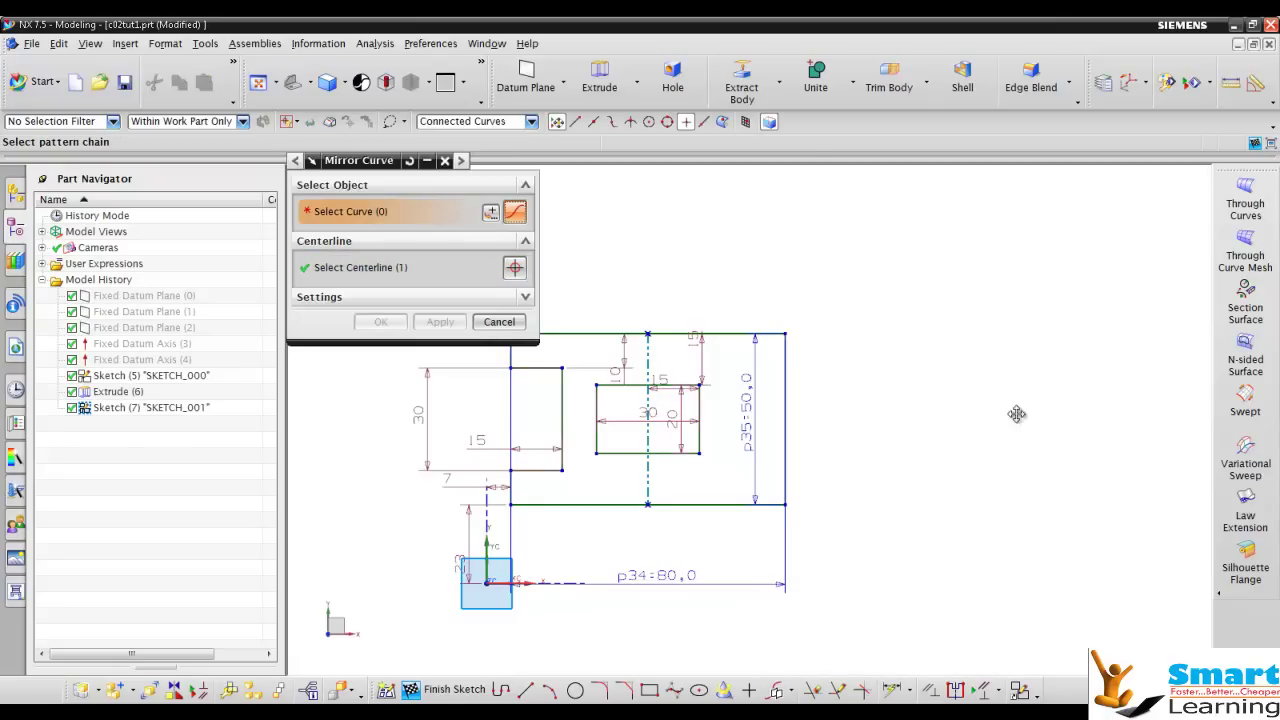
click(562, 406)
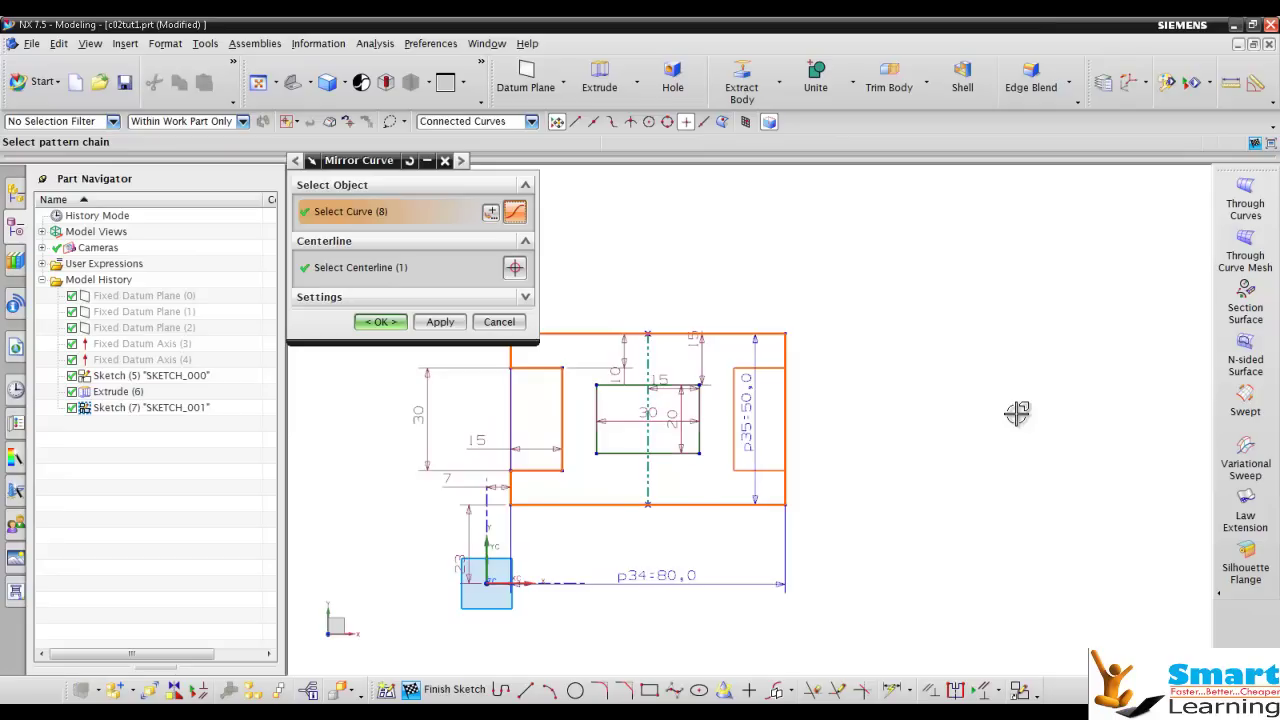
click(381, 322)
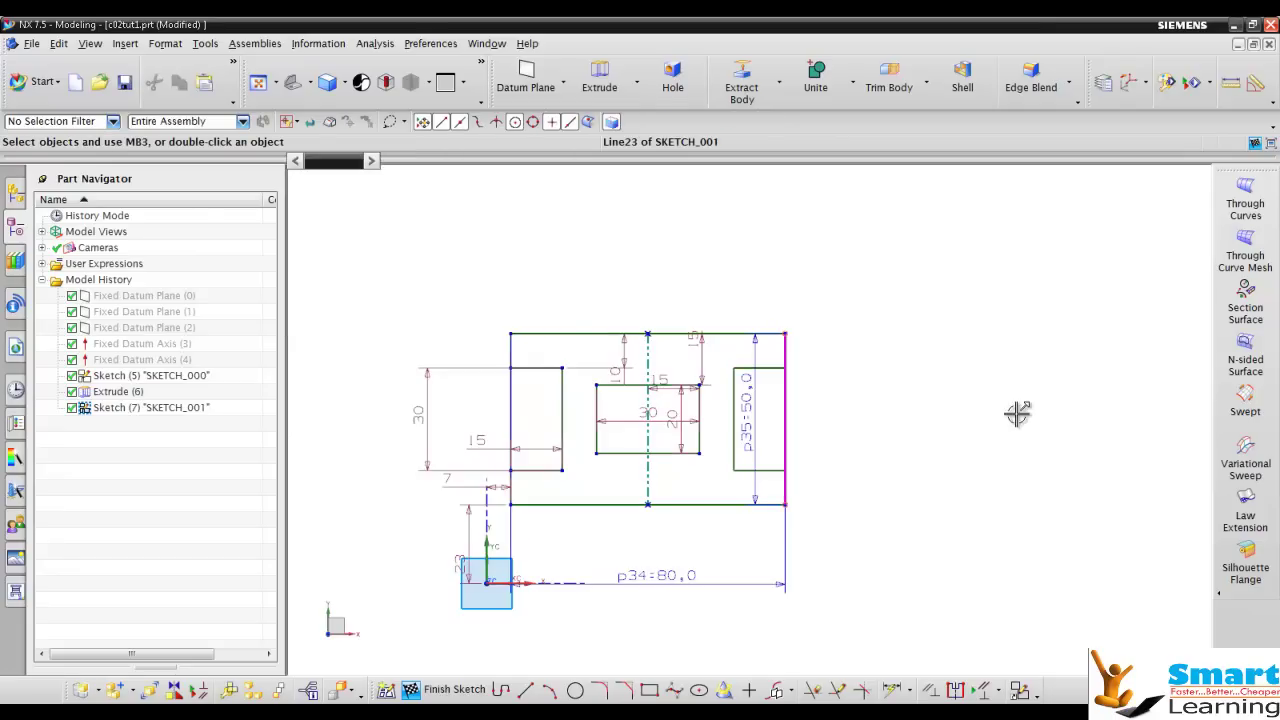
Step: Delete the outer rectangle's right edge line across the mirrored notch and finish the sketch
click(785, 419)
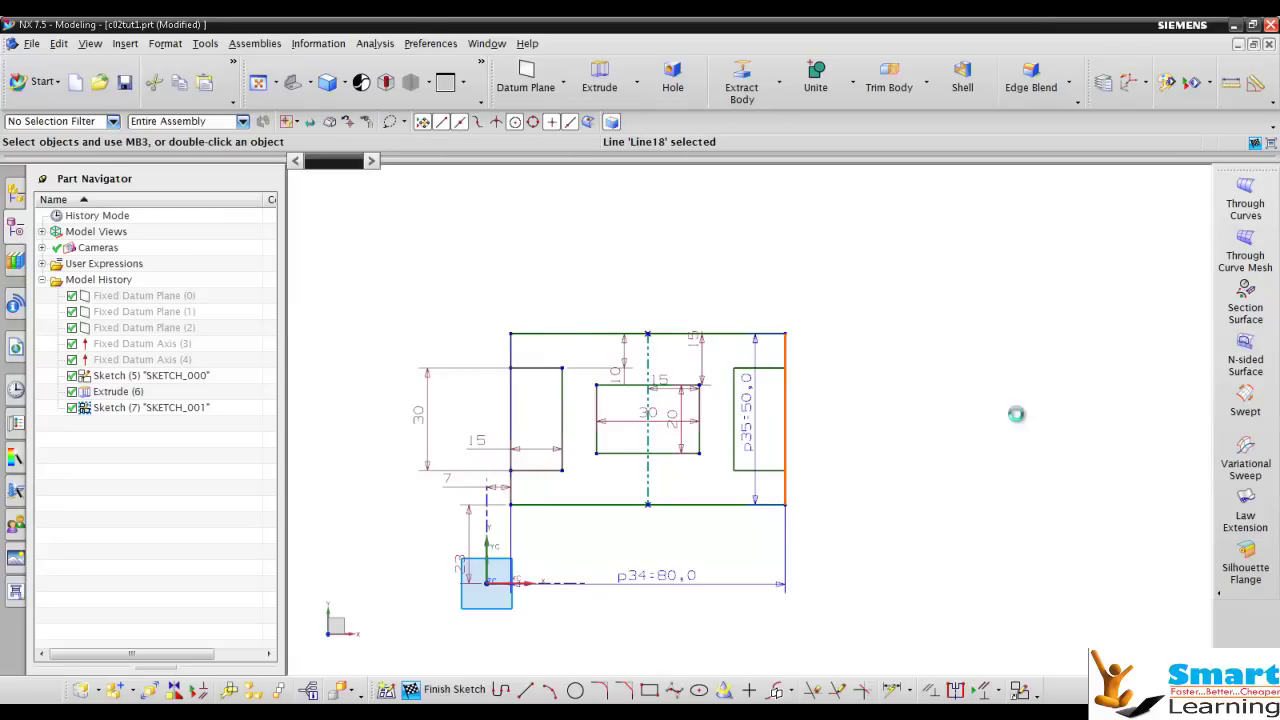
key(Delete)
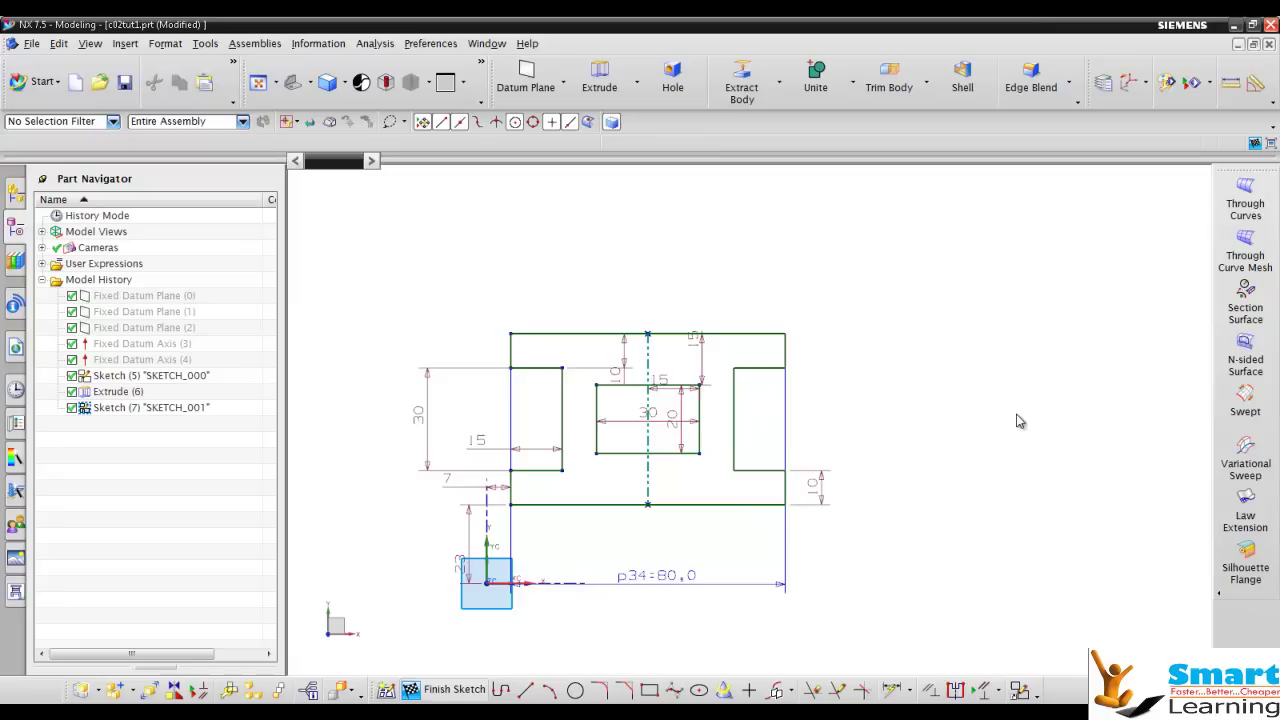
click(445, 690)
middle_drag(1016, 413, 1016, 413)
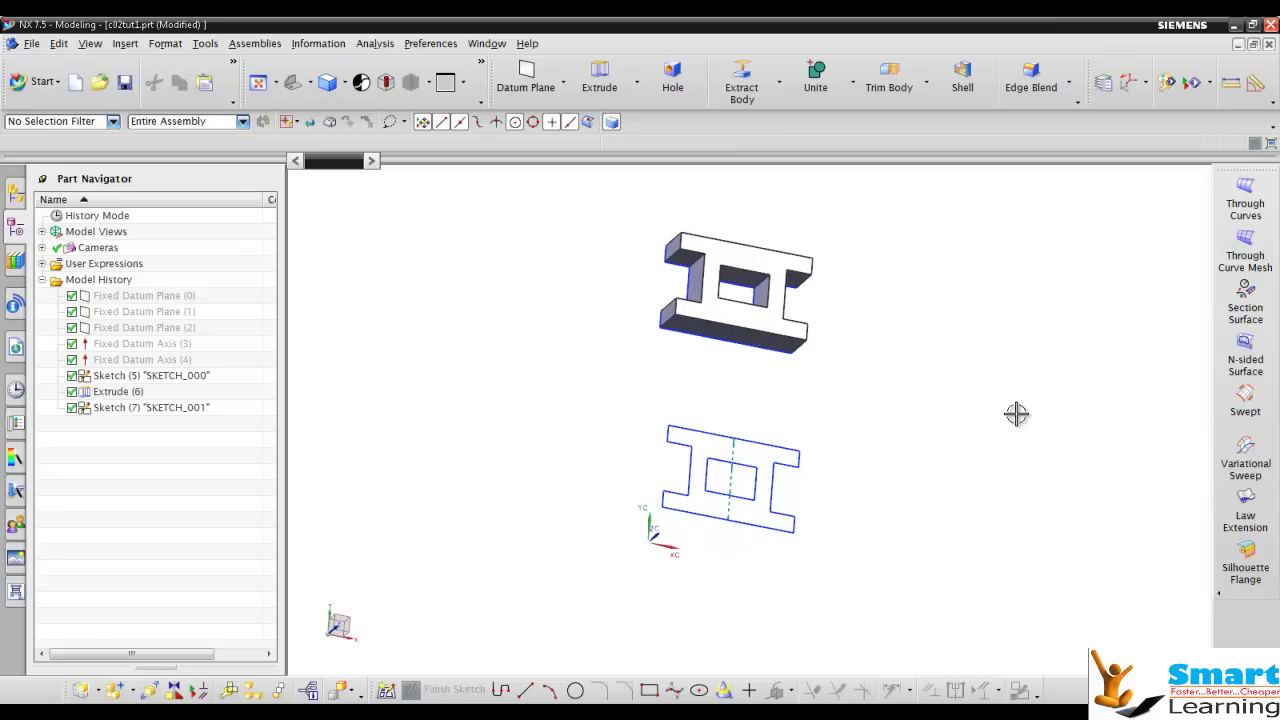
click(599, 75)
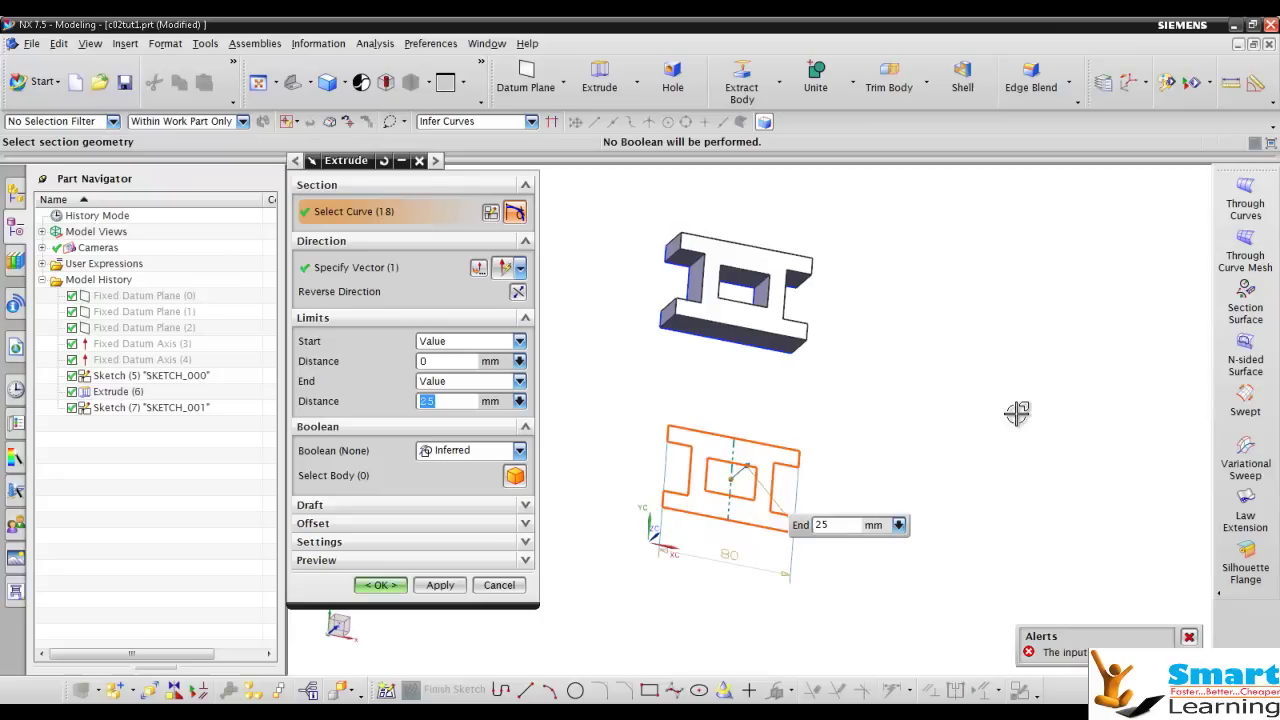
middle_drag(1017, 413, 1020, 421)
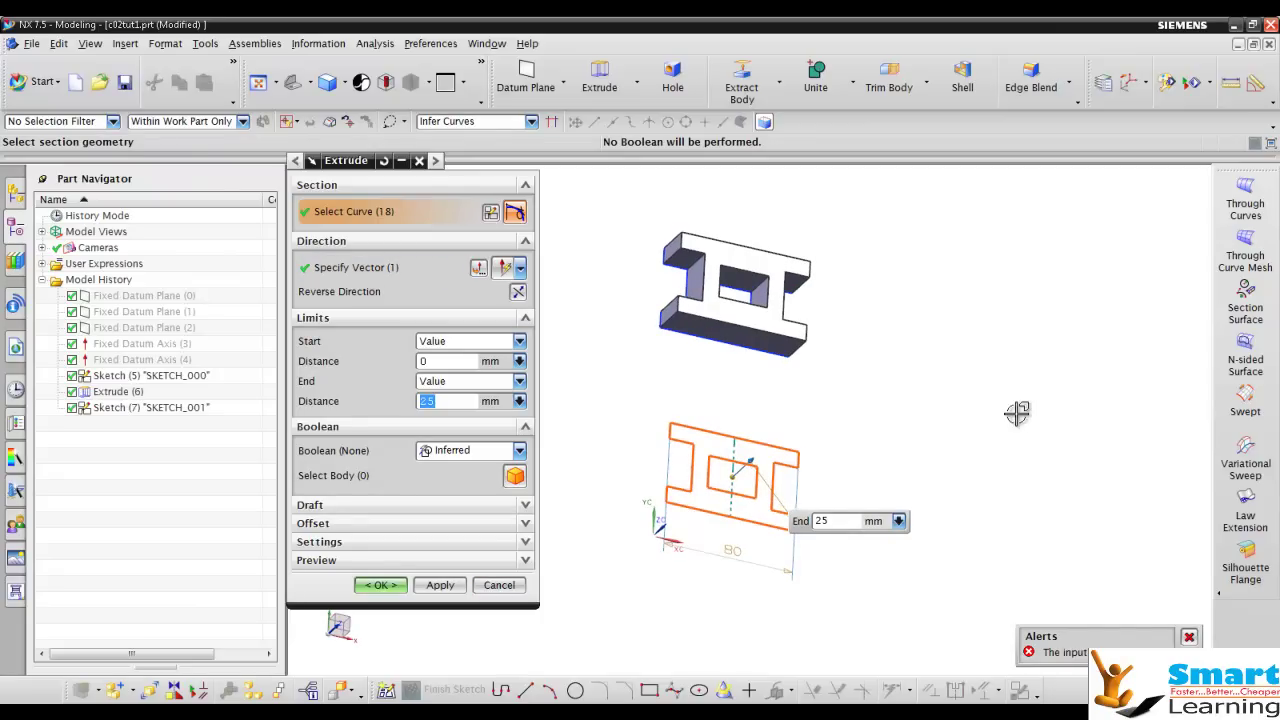
click(532, 122)
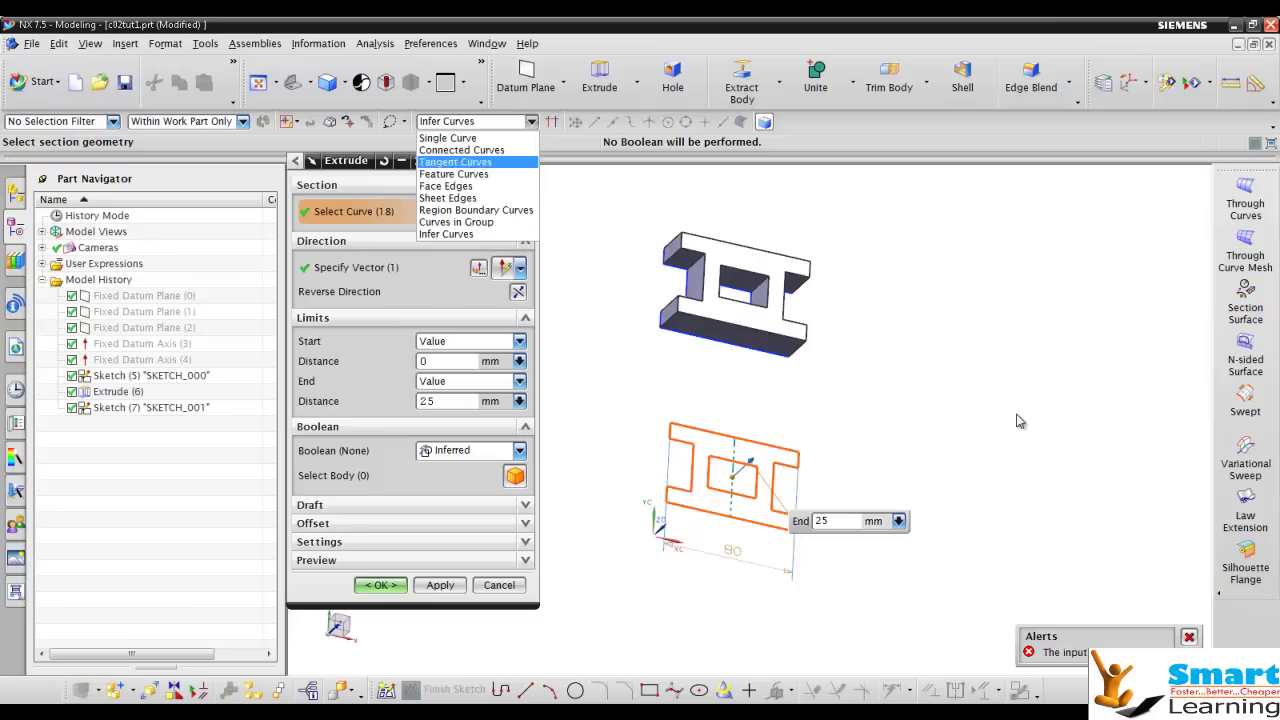
click(476, 210)
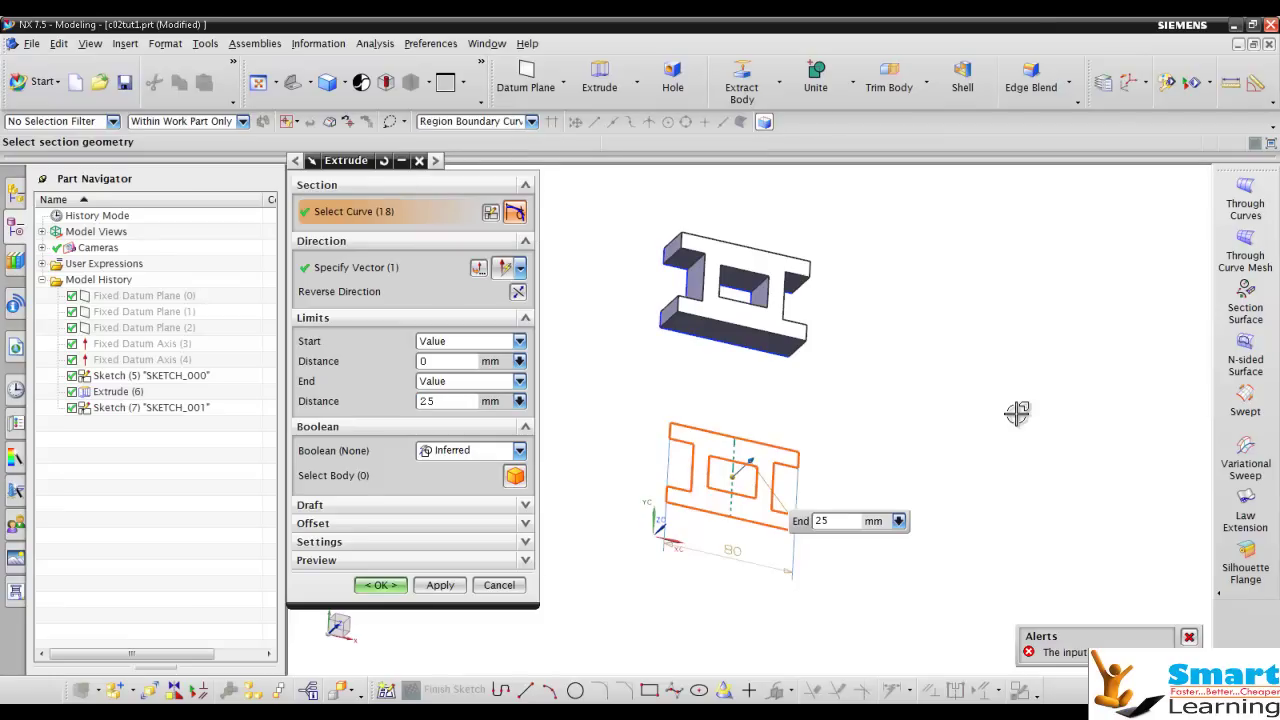
click(499, 585)
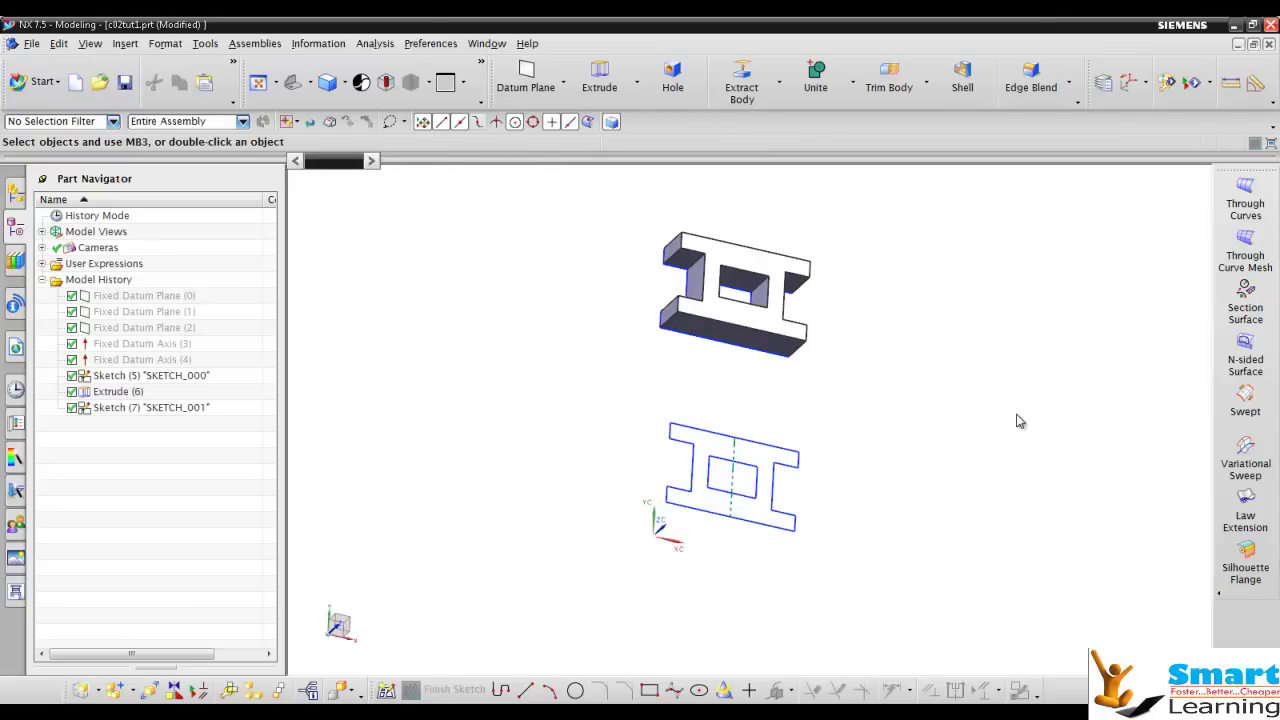
Step: Extrude the region between the H-shaped outline and the central opening from 0 to 25 mm, using the Region Boundary Curves rule
click(599, 78)
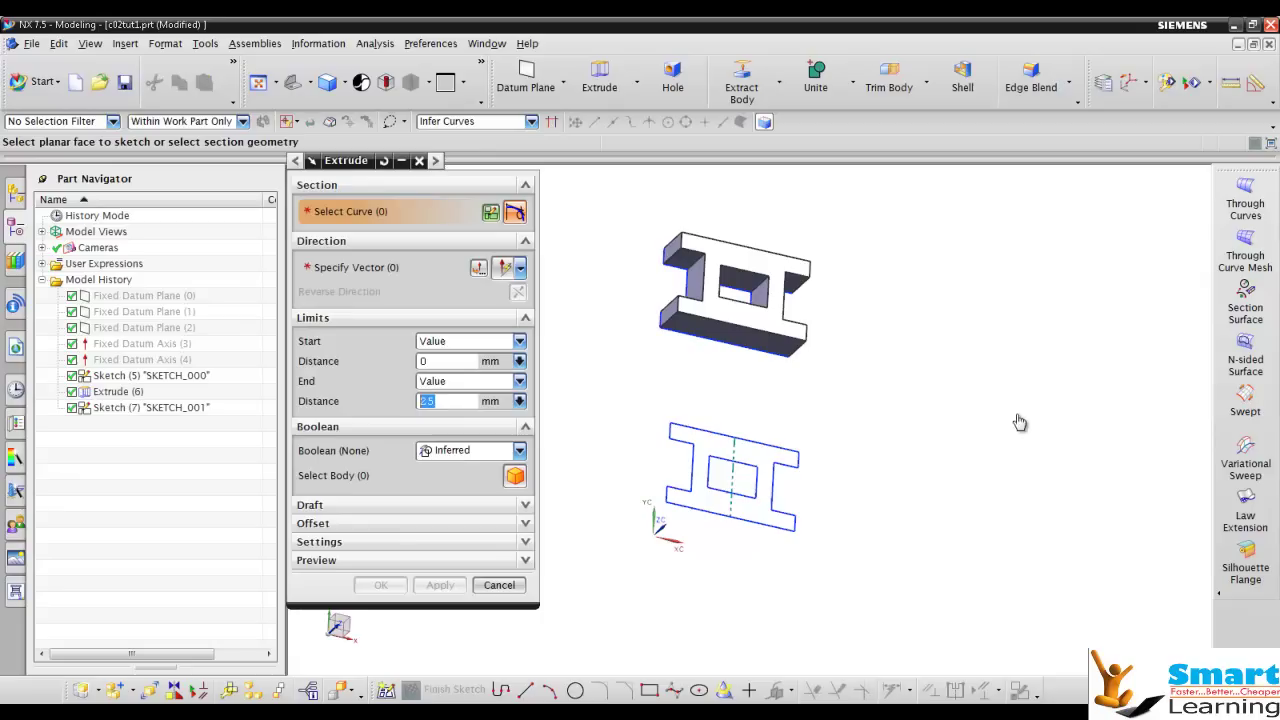
click(476, 121)
click(476, 210)
click(706, 497)
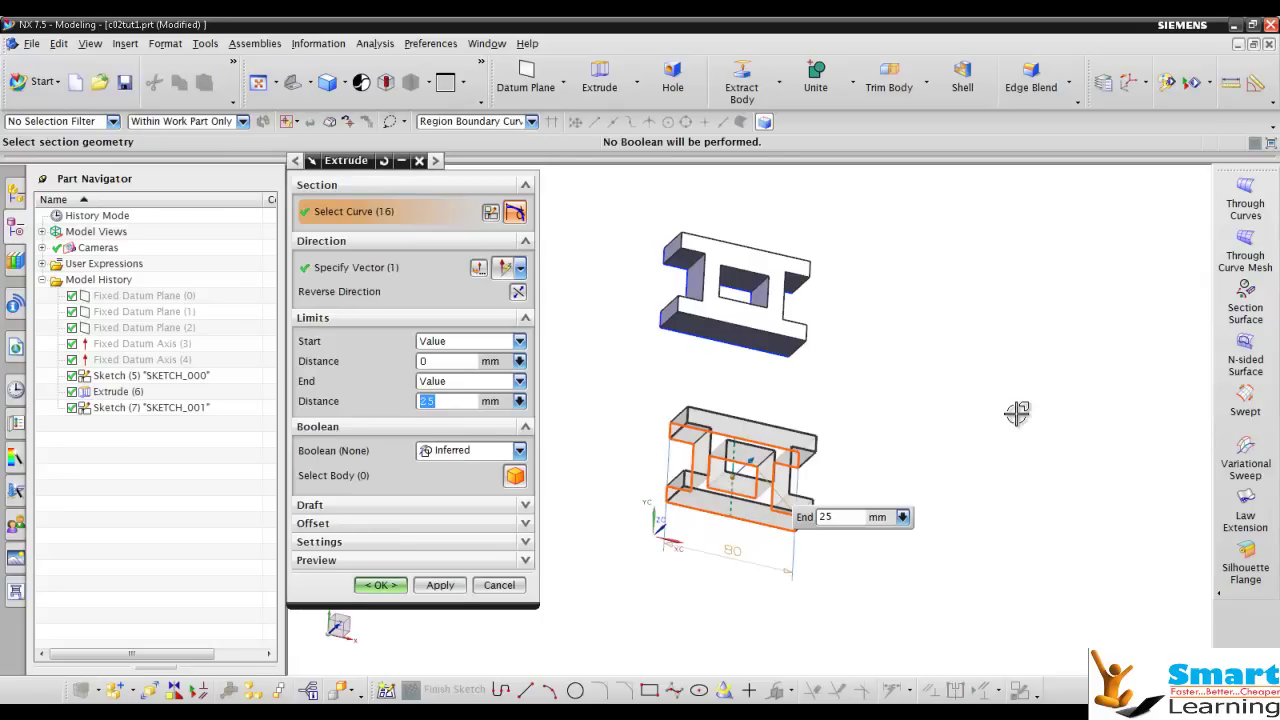
middle_click(1017, 413)
Step: Close the part without saving its changes
middle_drag(1017, 413, 1017, 413)
key(F8)
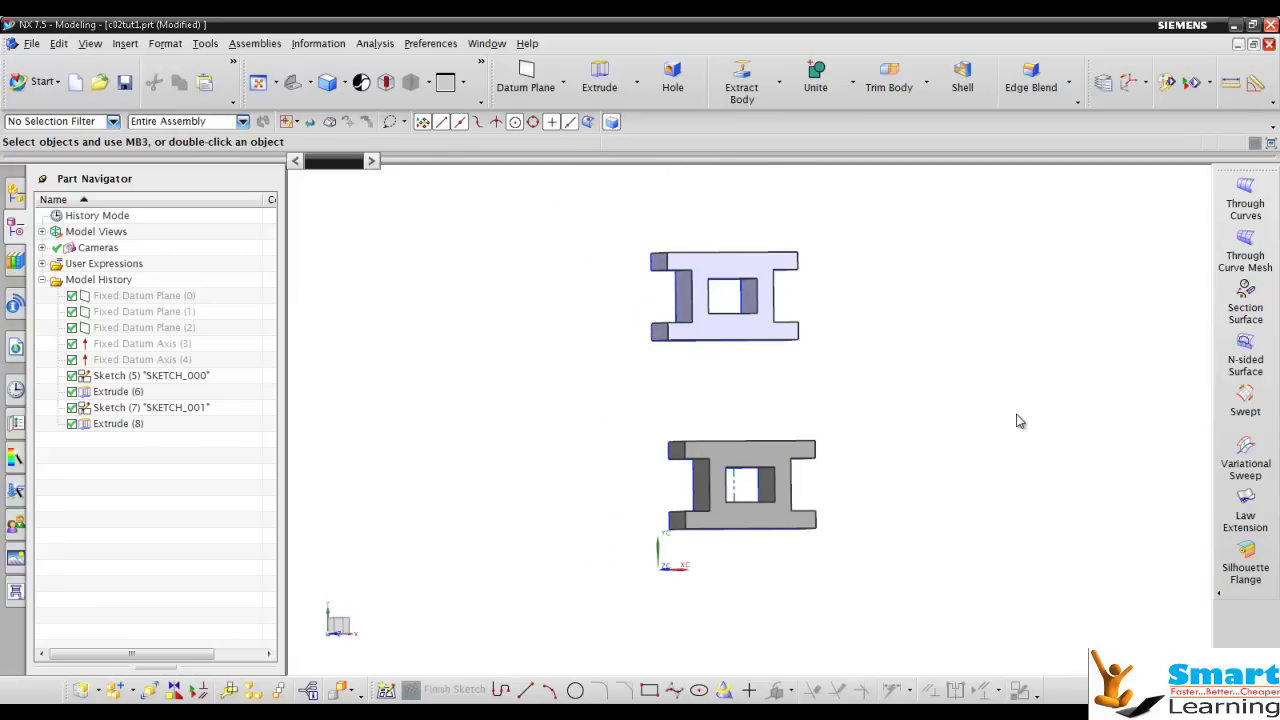
key(ctrl+F4)
key(n)
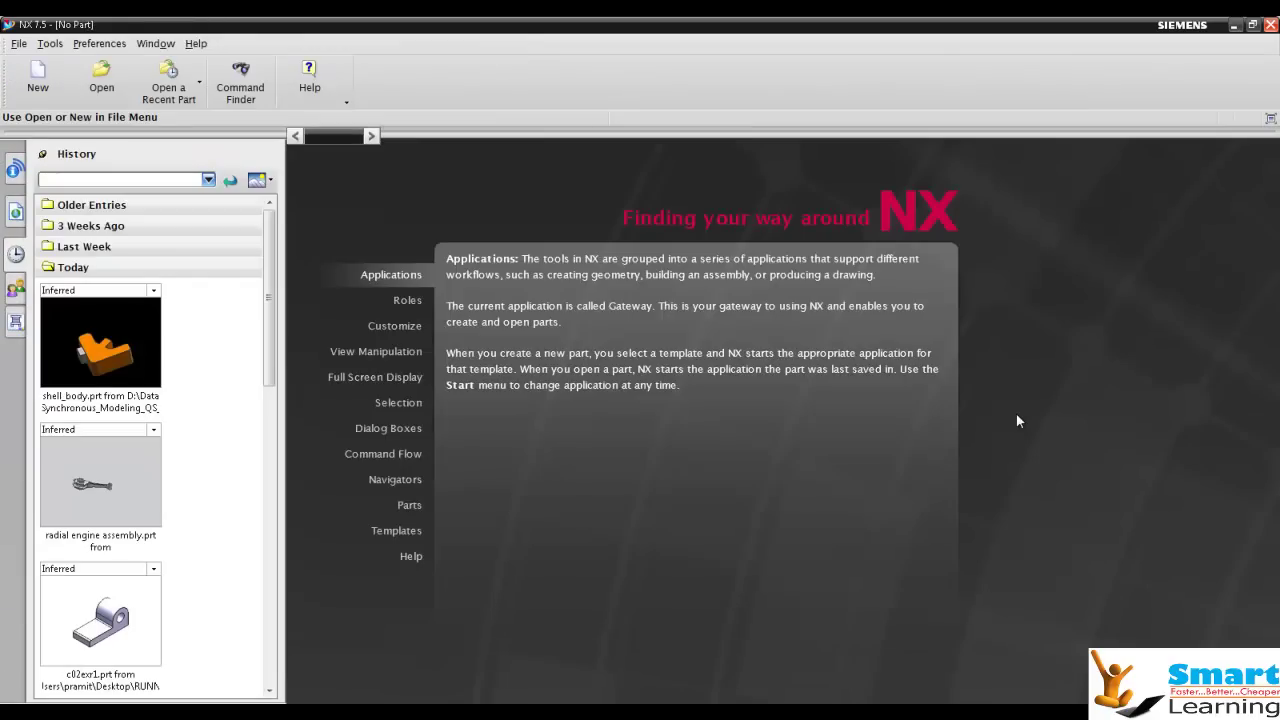